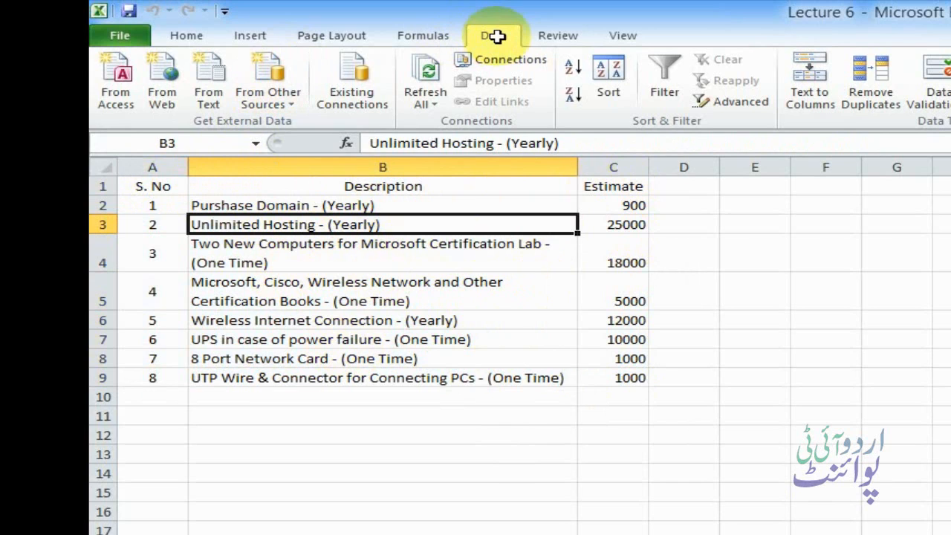
# - Create a table from the estimate data in A1:C9, using the first row as headers
pyautogui.click(252, 36)
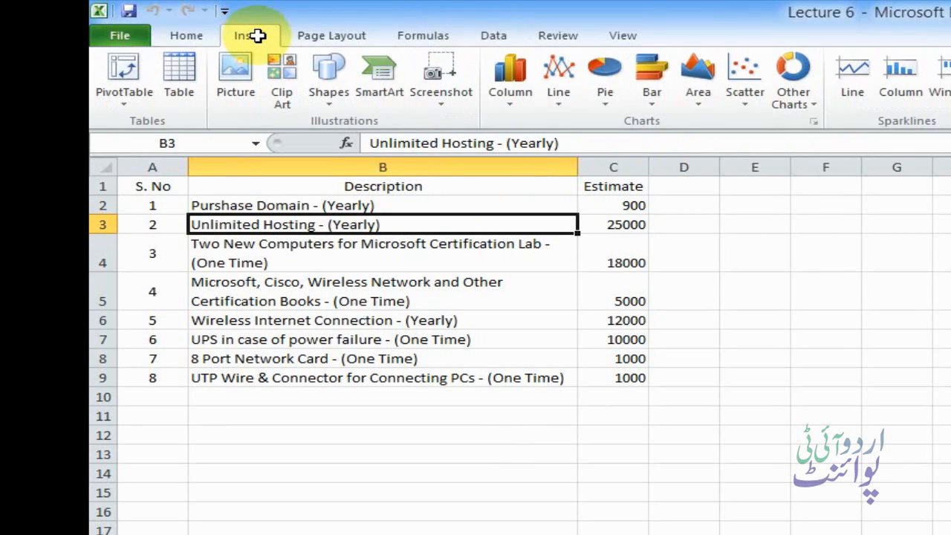
pyautogui.click(186, 71)
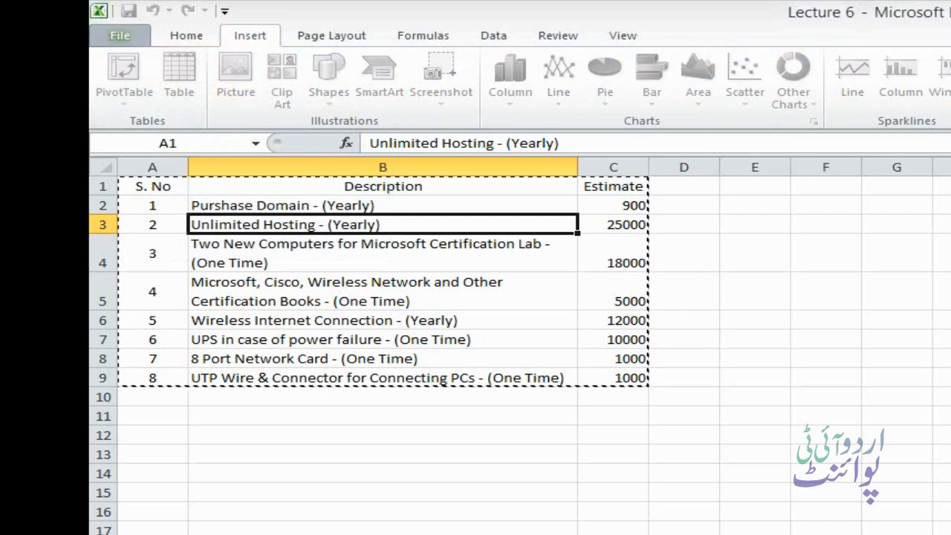
pyautogui.moveTo(950, 312); pyautogui.dragTo(799, 228)
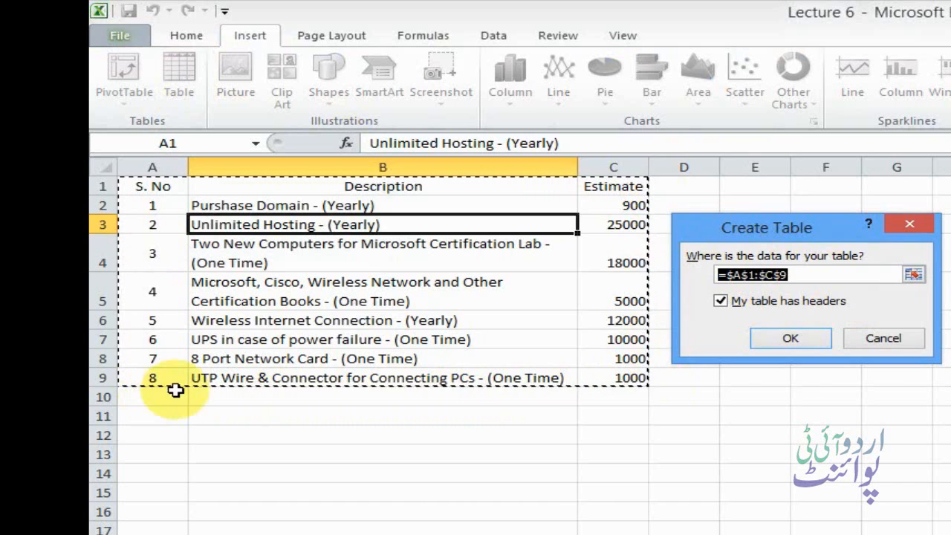
pyautogui.click(786, 336)
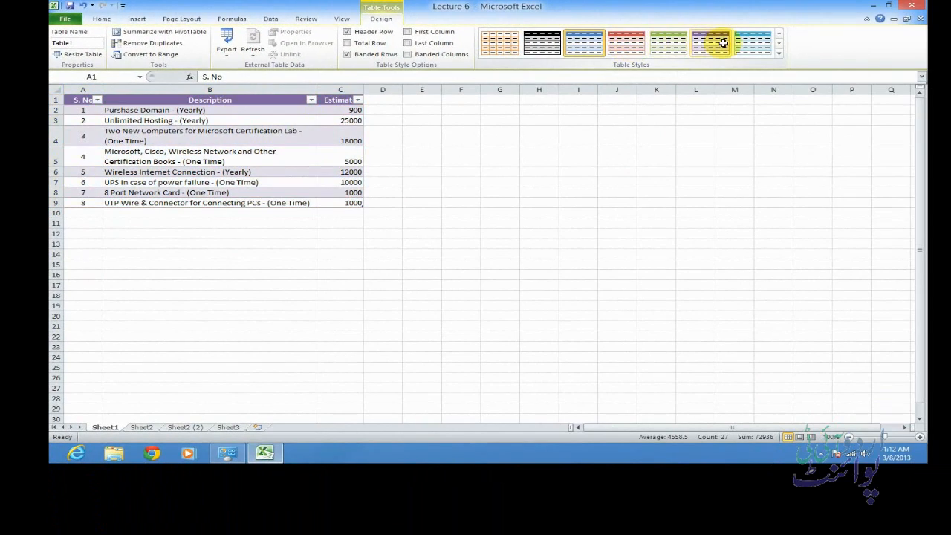
# - Apply the purple medium table style with banded rows to the estimate table
pyautogui.click(777, 54)
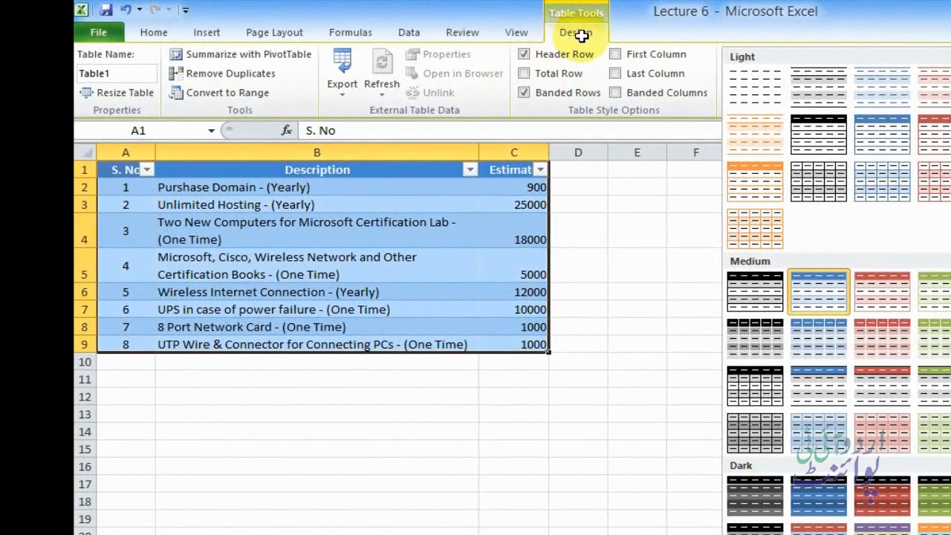
pyautogui.click(687, 271)
pyautogui.click(709, 270)
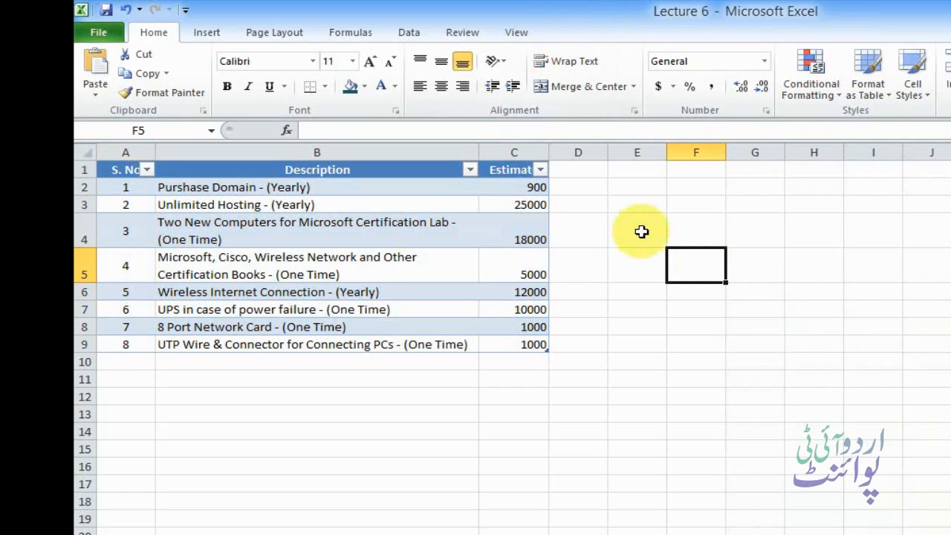
pyautogui.click(322, 265)
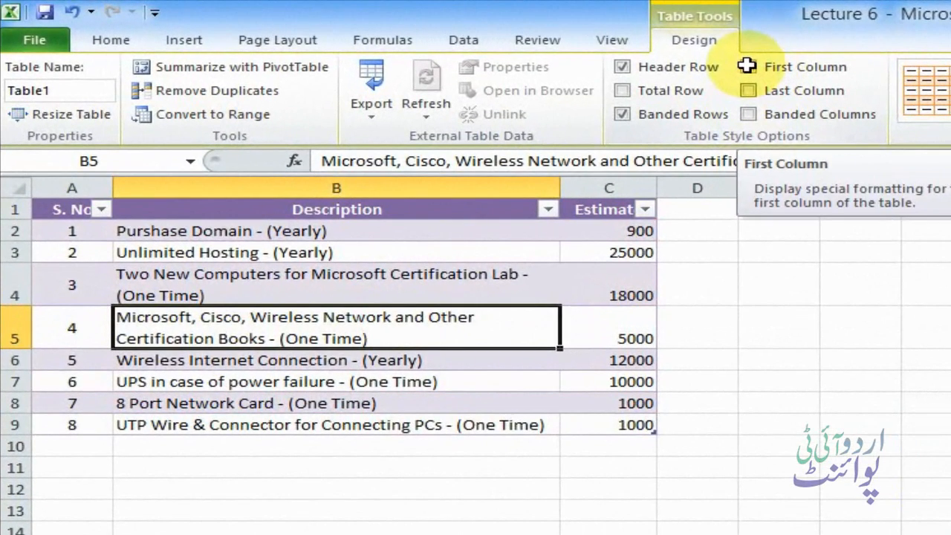
pyautogui.click(529, 46)
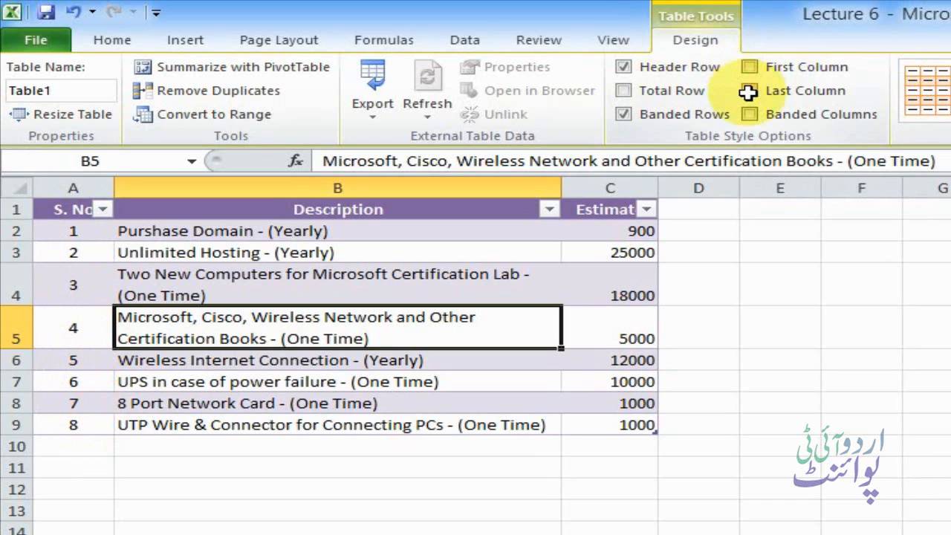
# - Try the Last Column and Total Row style options on the table, switching each one off again
pyautogui.click(747, 91)
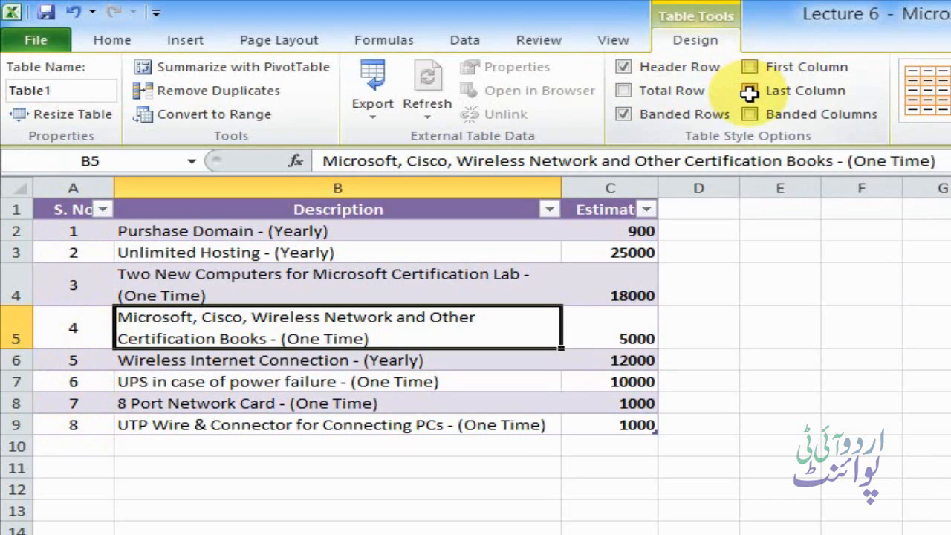
pyautogui.click(749, 93)
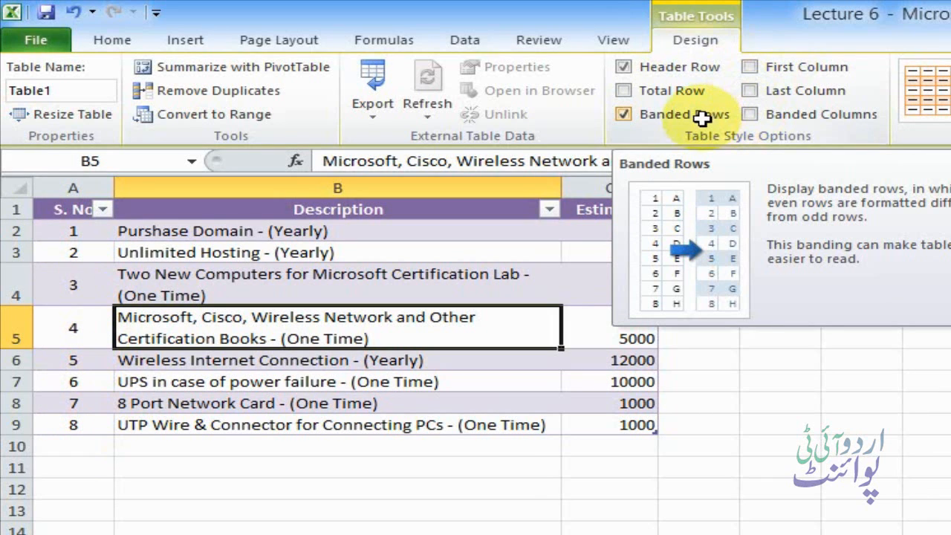
pyautogui.click(640, 91)
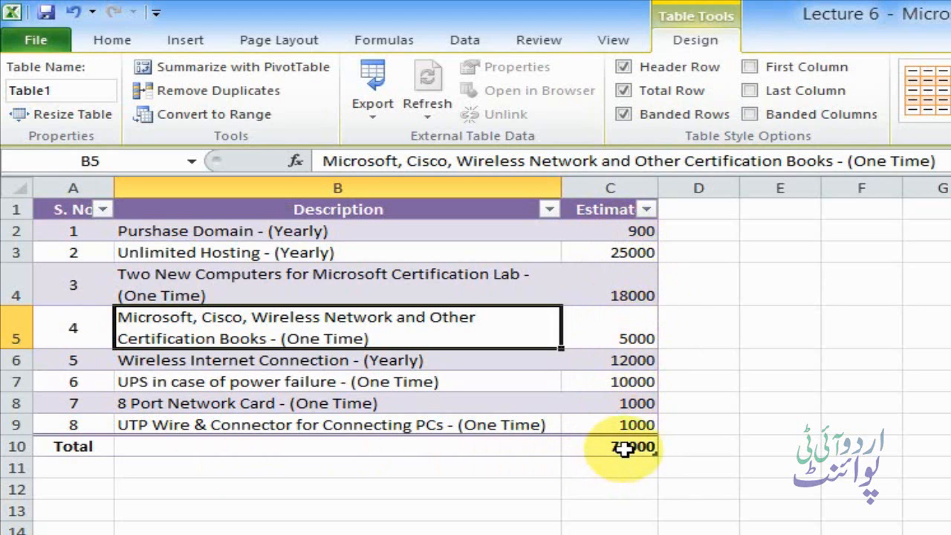
pyautogui.click(623, 90)
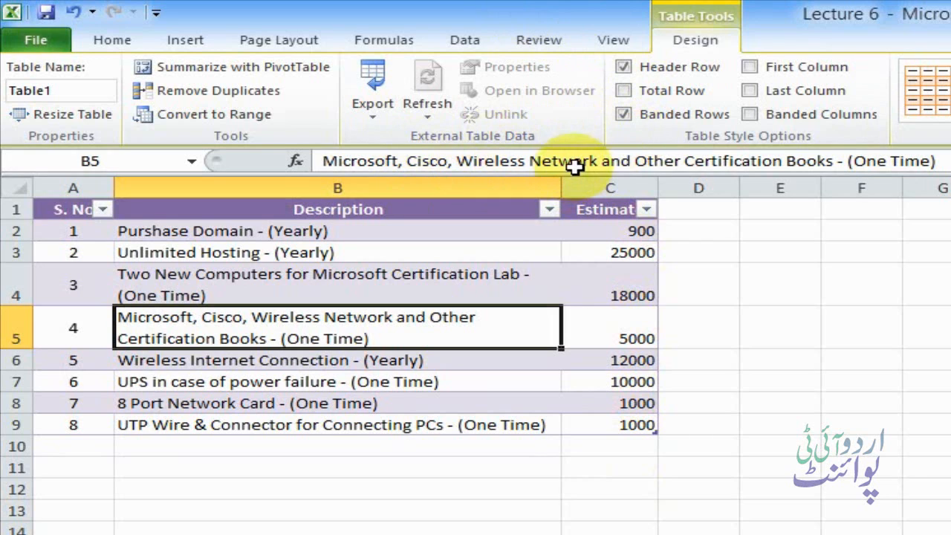
# - Resize the table to span A1:D9, adding column D to its range
pyautogui.click(81, 90)
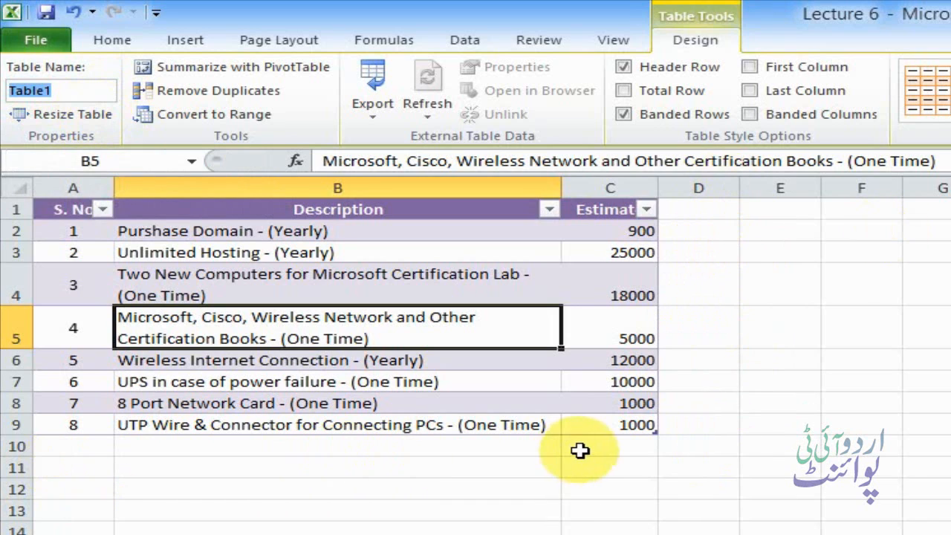
pyautogui.click(104, 117)
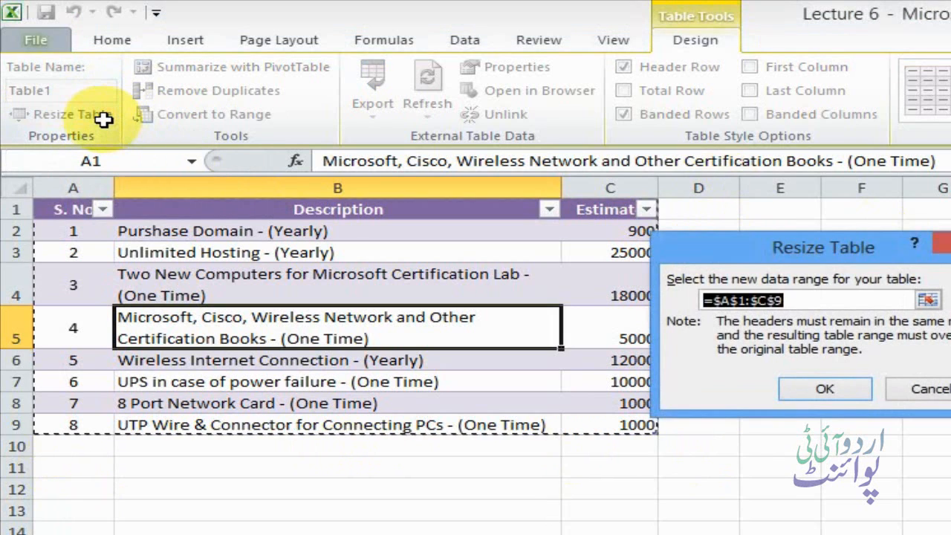
pyautogui.click(769, 301)
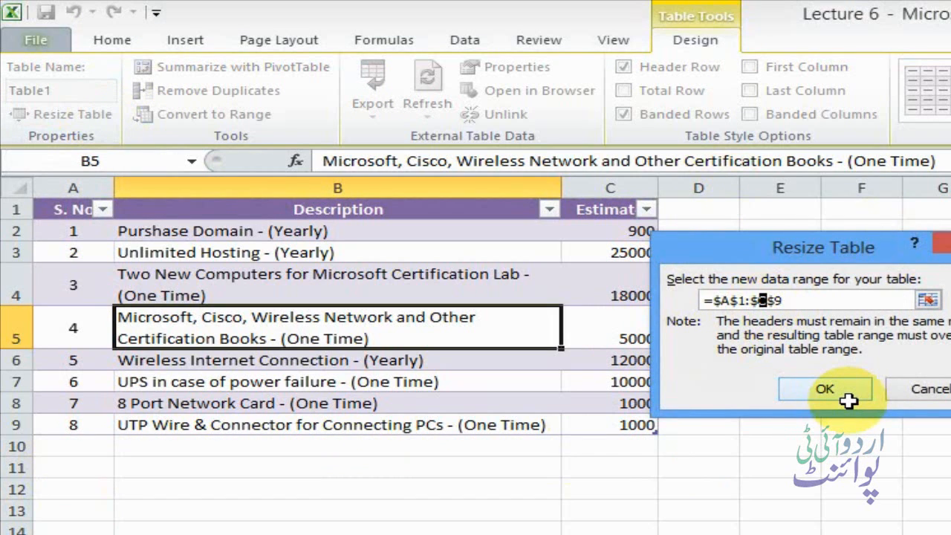
pyautogui.write('d')
pyautogui.click(825, 388)
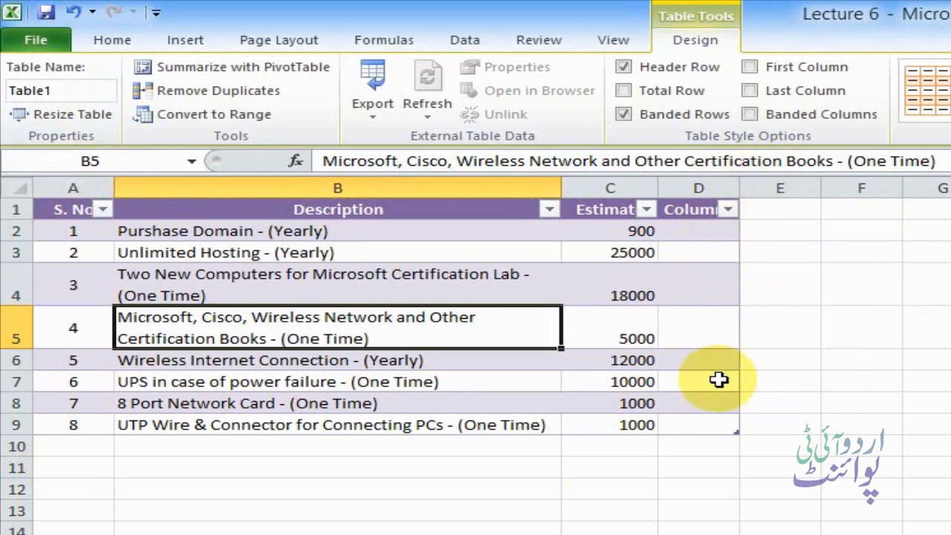
# - Resize the table back to the range A1:C9, dropping column D
pyautogui.click(83, 114)
pyautogui.click(776, 301)
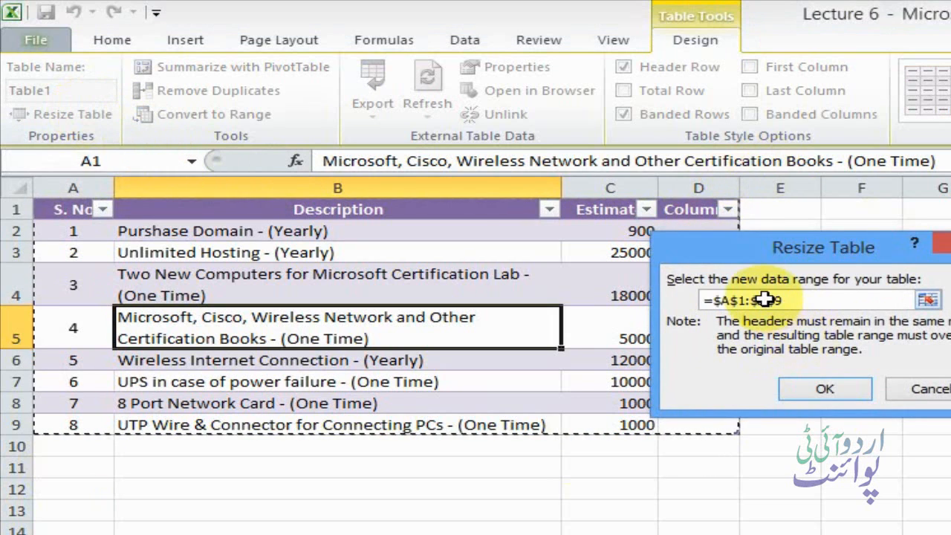
pyautogui.write('c')
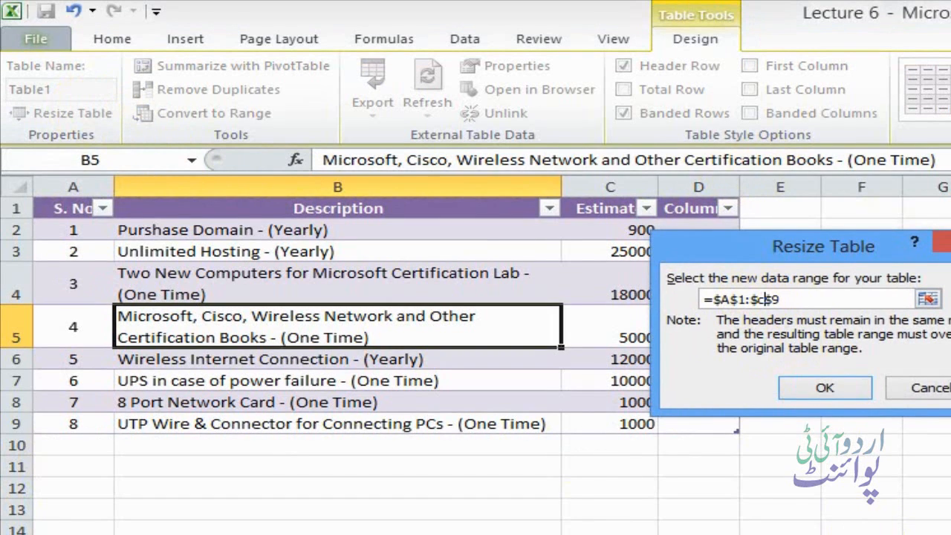
pyautogui.press('Return')
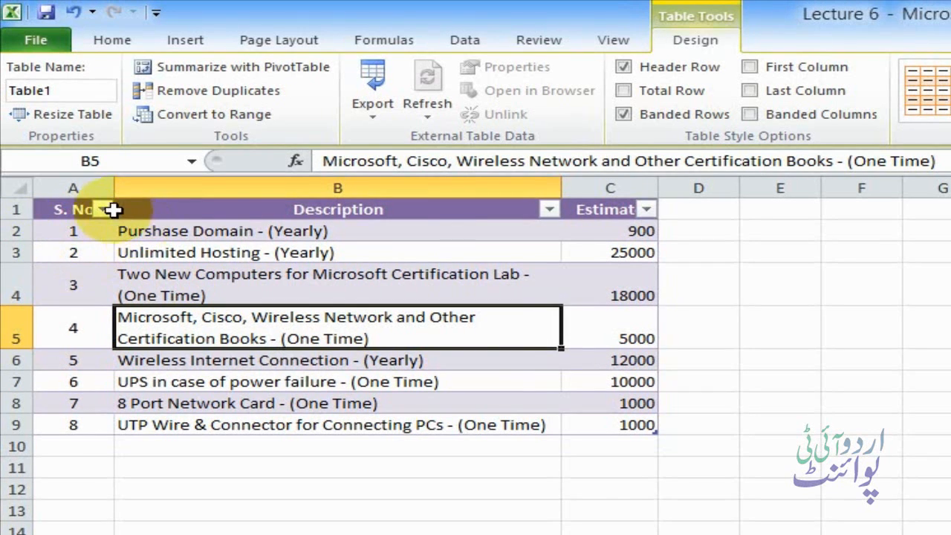
# - Filter the Description column to entries matching "yearly" and select the filtered descriptions
pyautogui.click(550, 209)
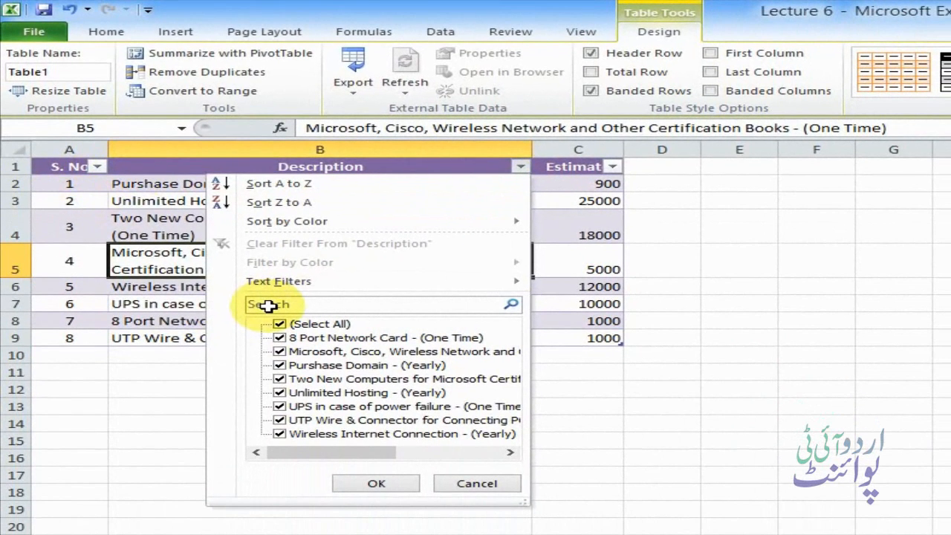
pyautogui.click(268, 305)
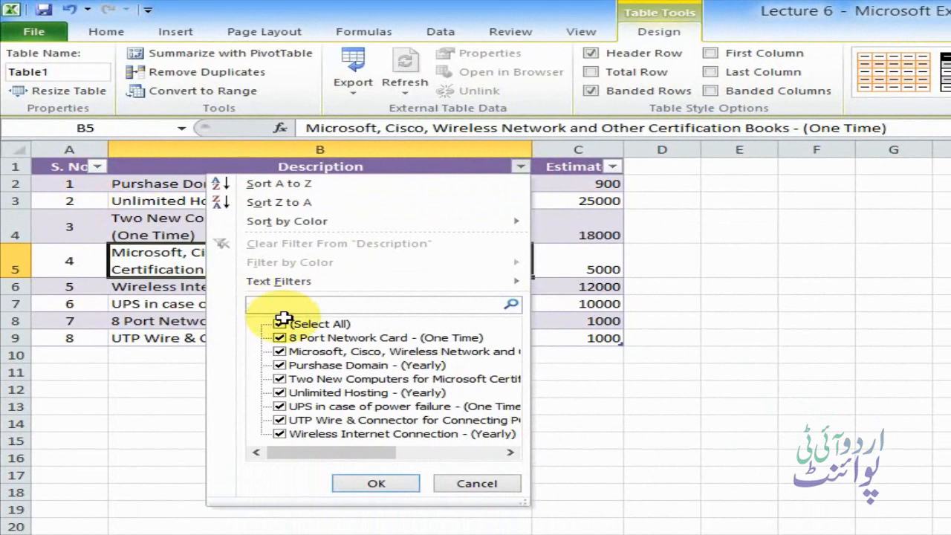
pyautogui.write('yearly')
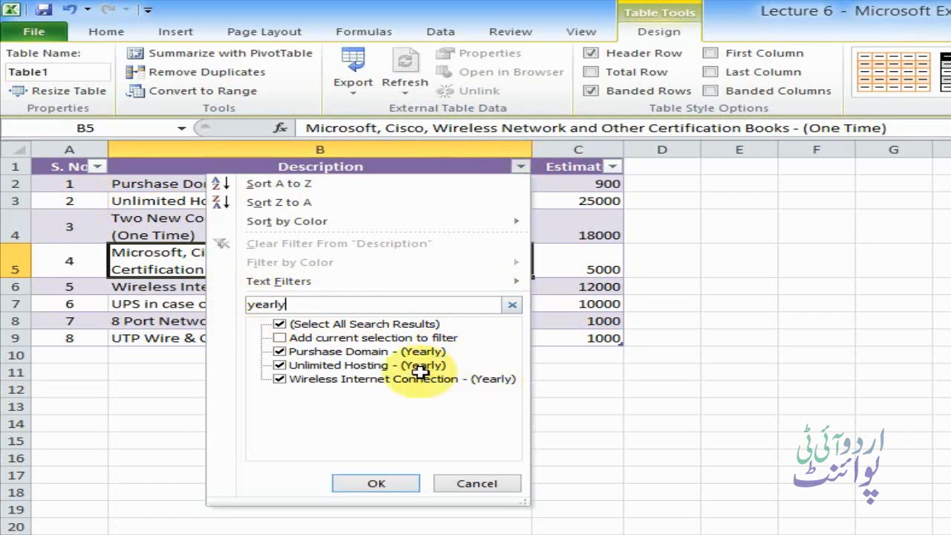
pyautogui.click(378, 483)
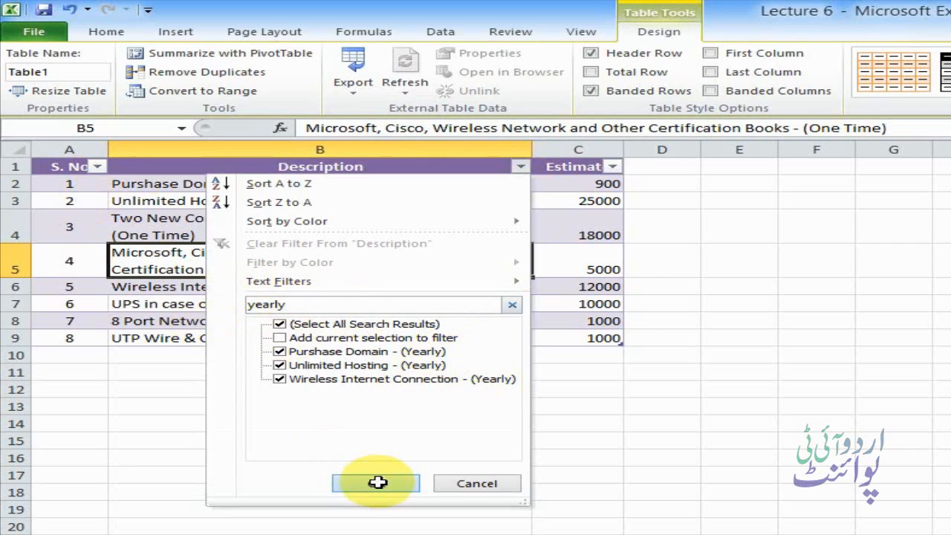
pyautogui.click(465, 249)
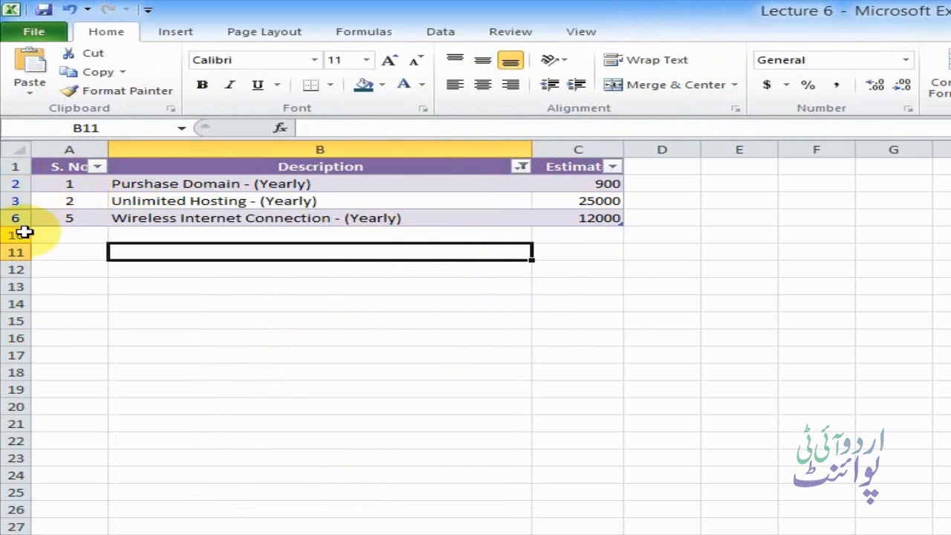
pyautogui.moveTo(402, 186); pyautogui.dragTo(423, 212)
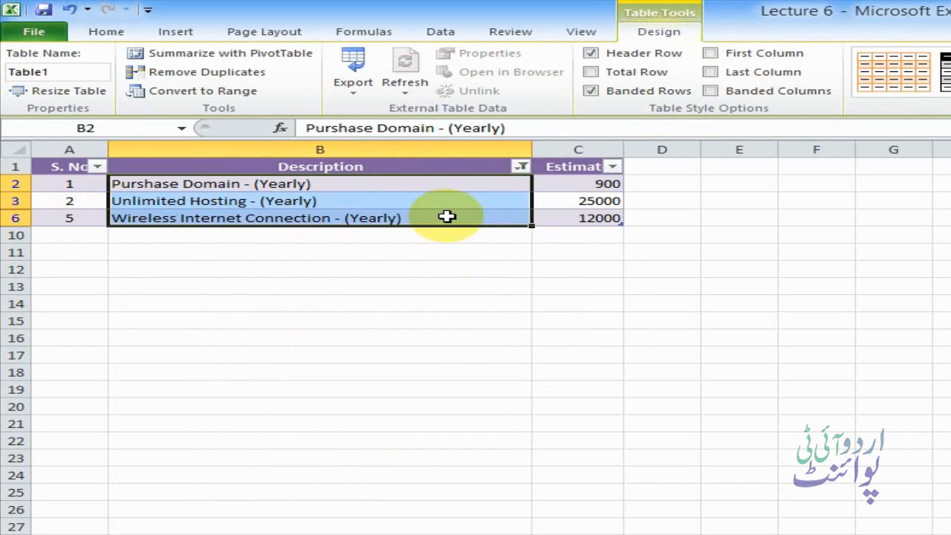
# - Restore all entries in the Description column's filter
pyautogui.click(520, 166)
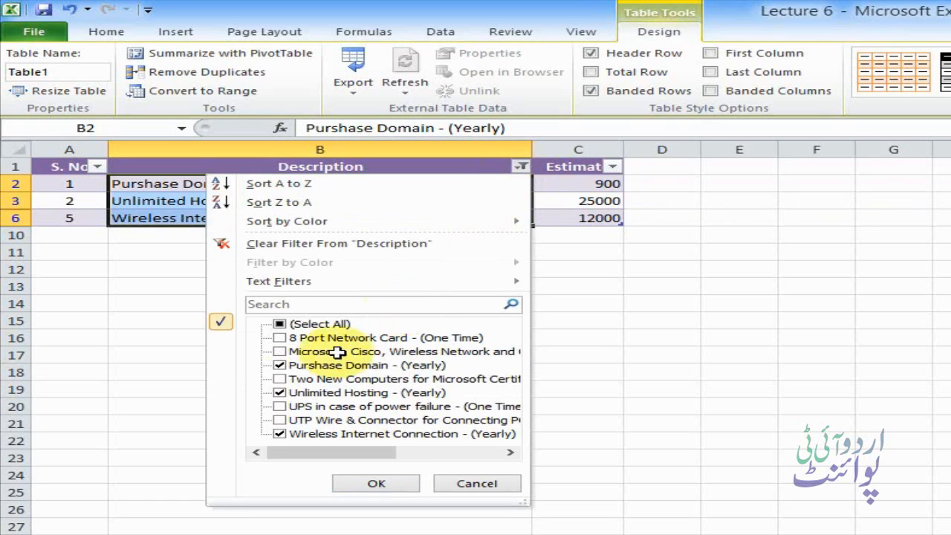
pyautogui.click(280, 323)
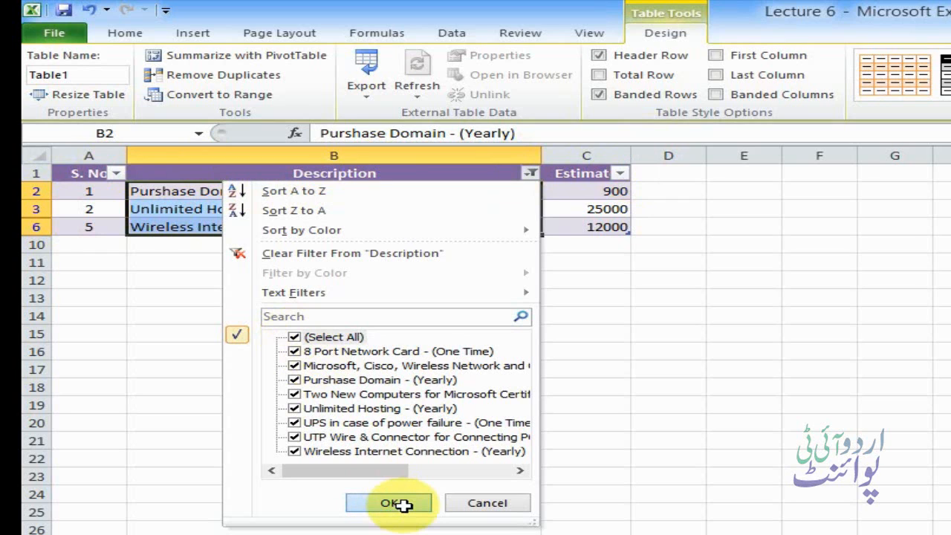
pyautogui.click(402, 505)
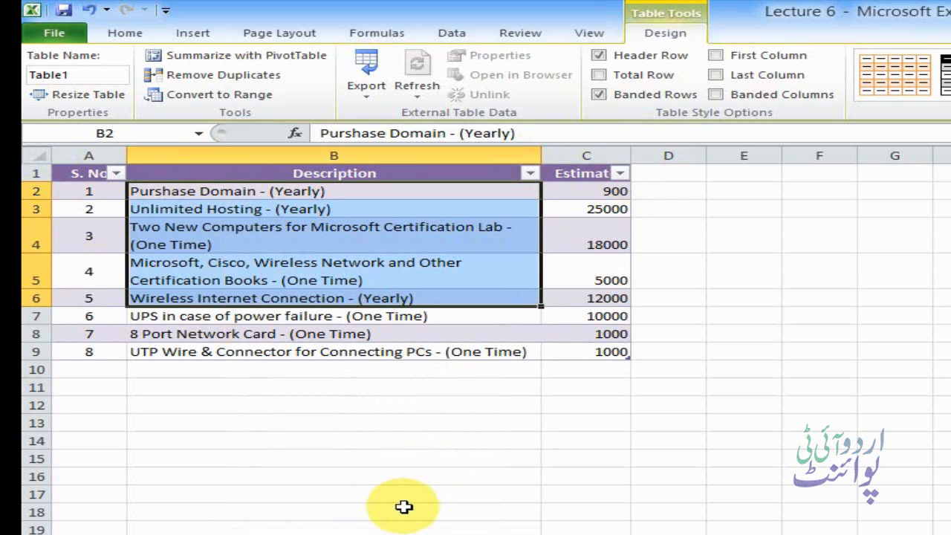
# - Insert a new table column between Description and Estimate and select its header cell
pyautogui.click(560, 190)
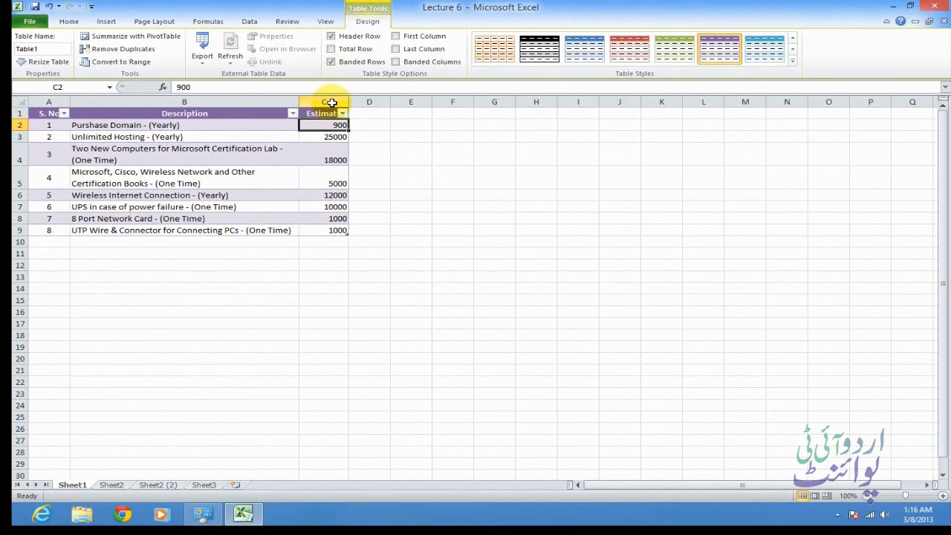
pyautogui.rightClick(331, 102)
pyautogui.click(393, 178)
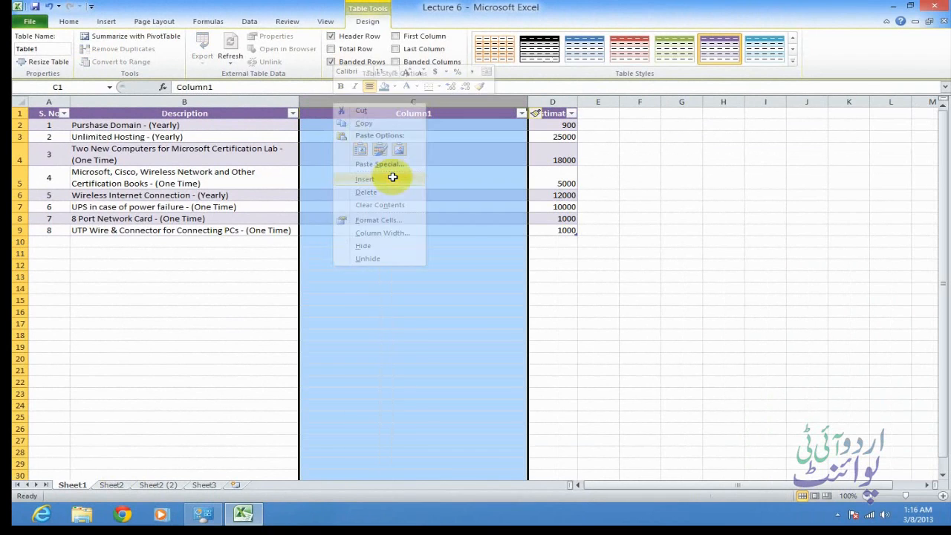
pyautogui.click(412, 113)
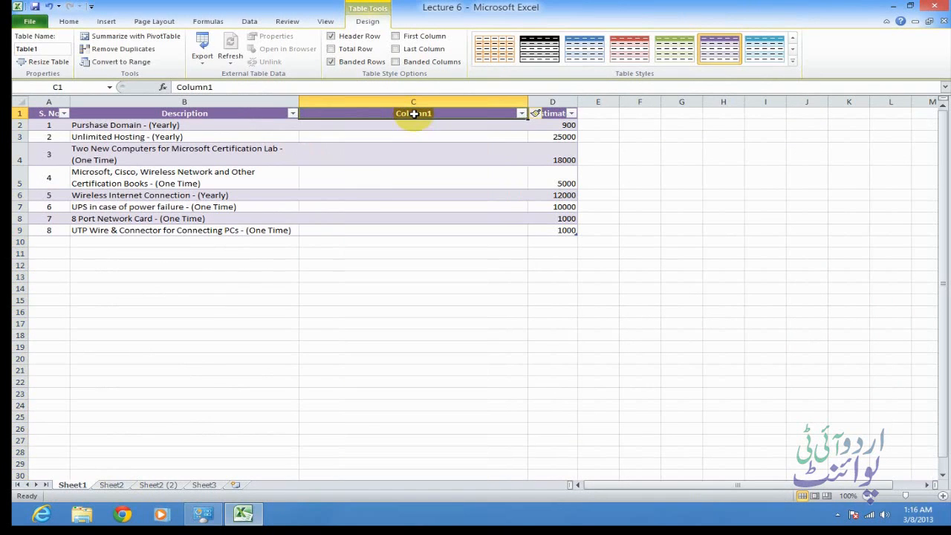
# - Remove the blank column between Description and Estimate on Sheet1
pyautogui.click(115, 484)
pyautogui.click(71, 485)
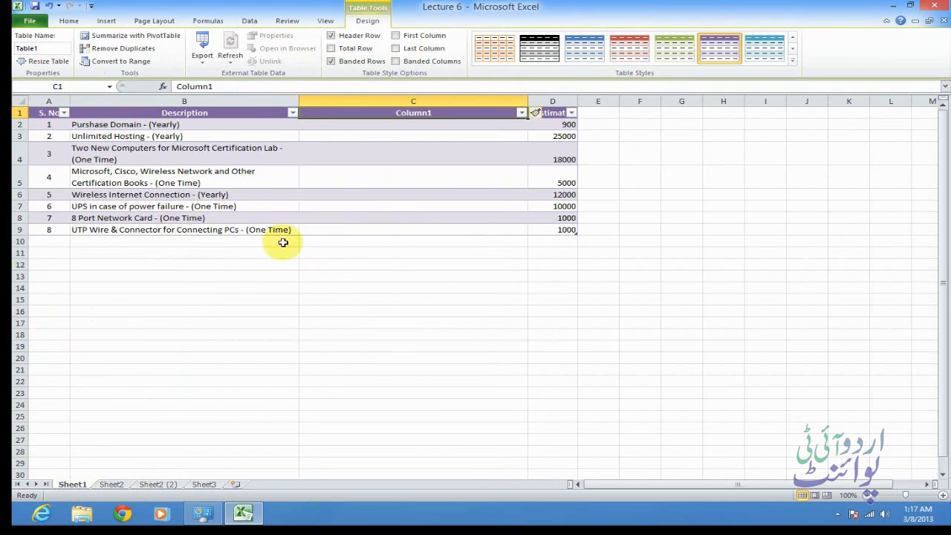
pyautogui.hotkey('ctrl', '-')
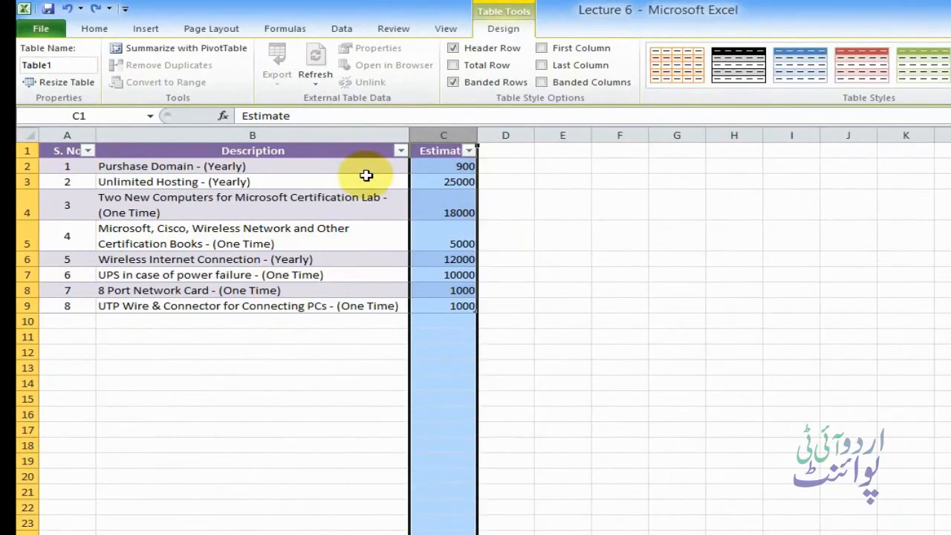
# - Convert the estimate table on Sheet1 to a normal range
pyautogui.click(186, 137)
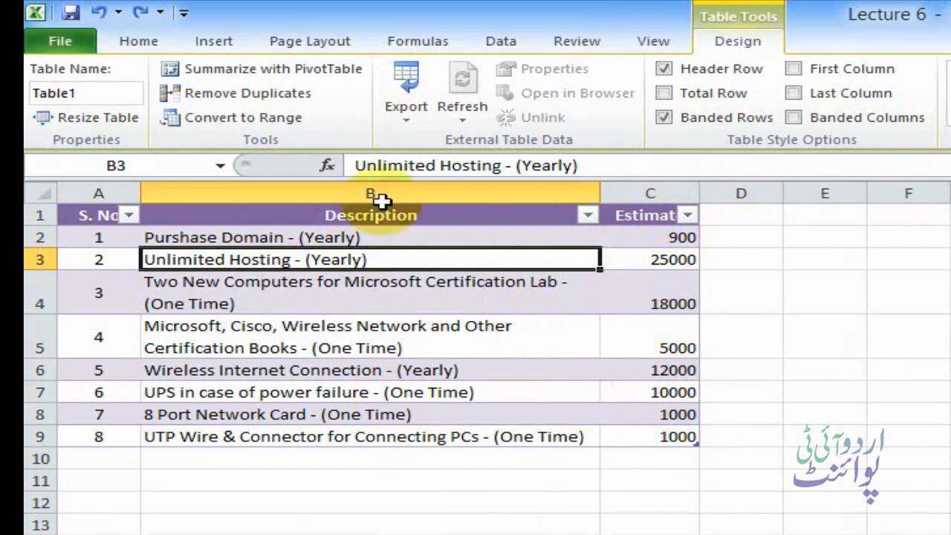
pyautogui.click(258, 121)
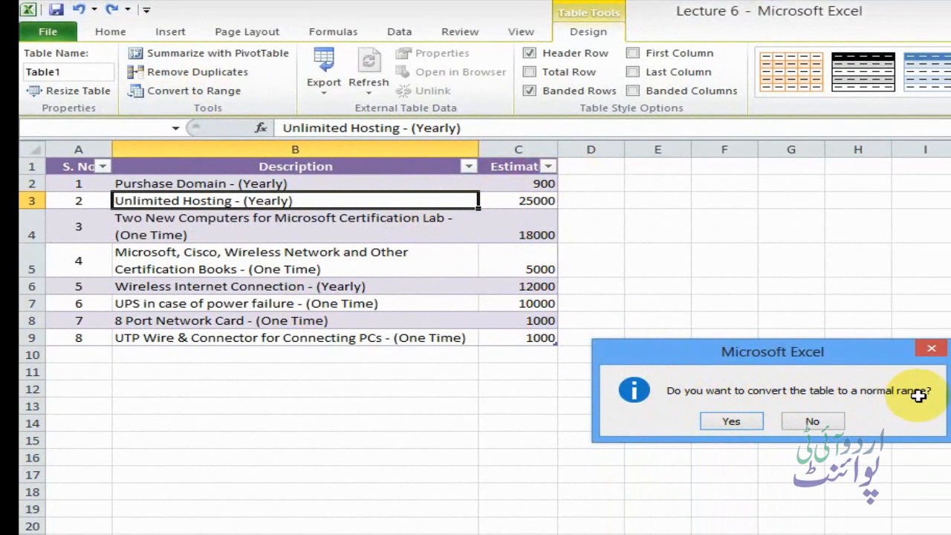
pyautogui.click(719, 418)
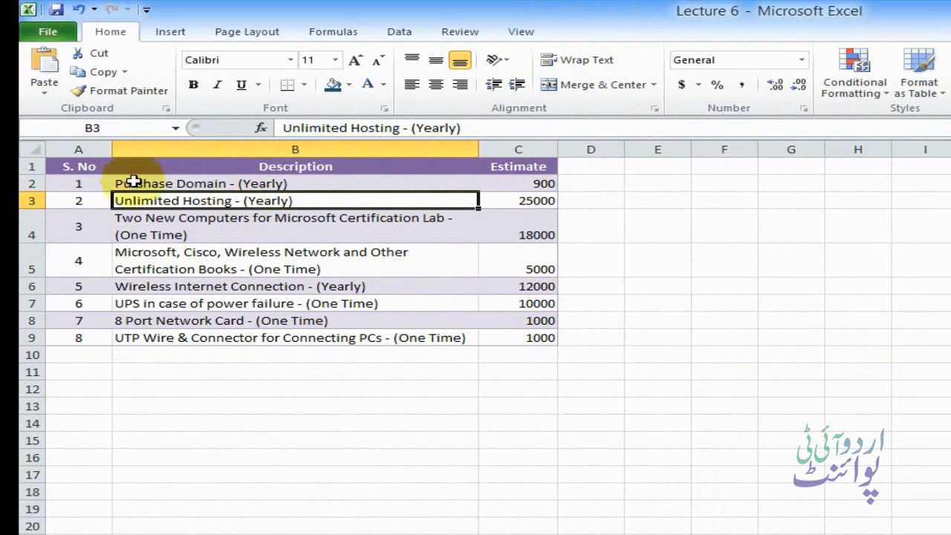
pyautogui.moveTo(84, 185); pyautogui.dragTo(505, 332)
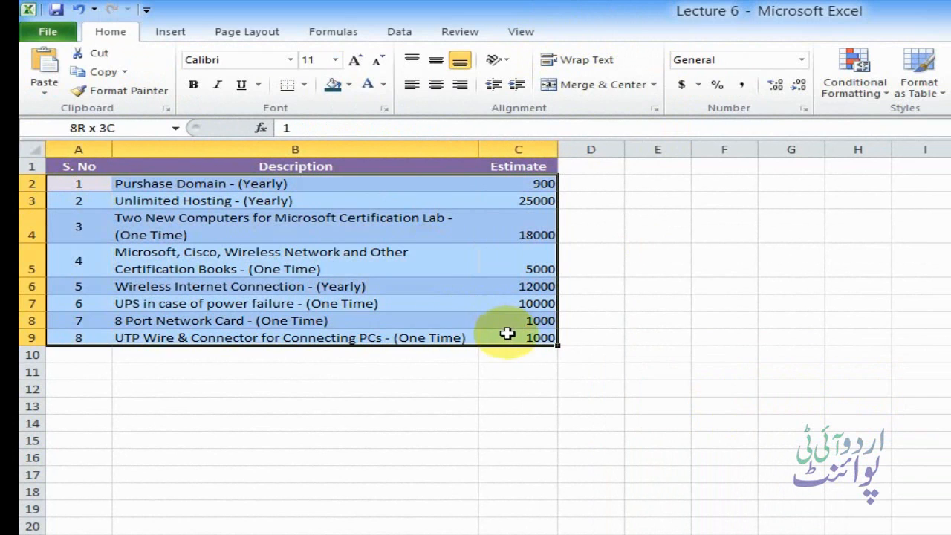
pyautogui.click(365, 239)
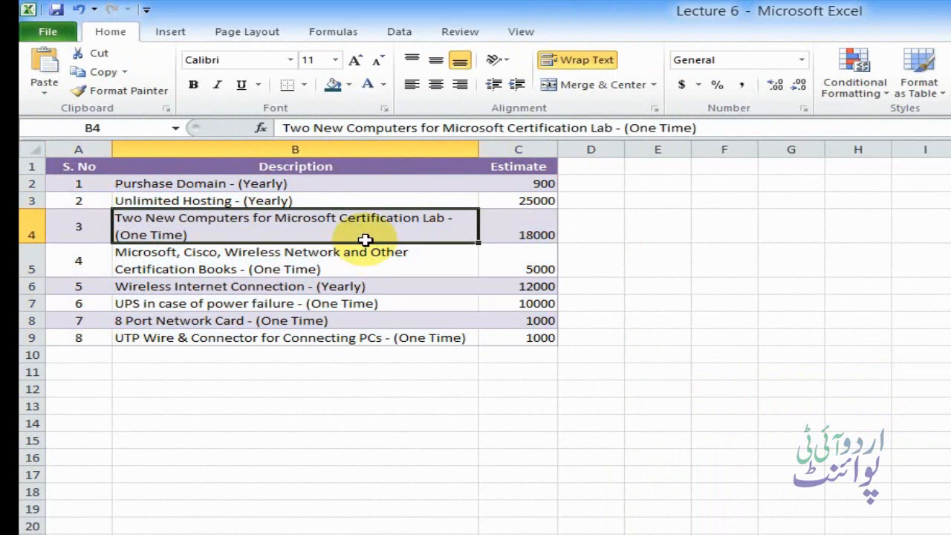
# - Insert a column between Description and Estimate and give it the heading "Required"
pyautogui.rightClick(530, 152)
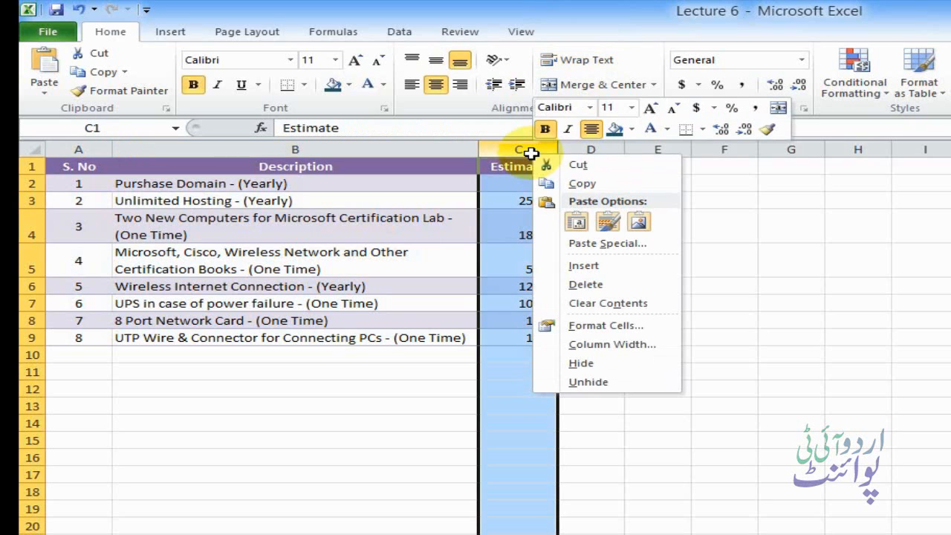
pyautogui.click(605, 265)
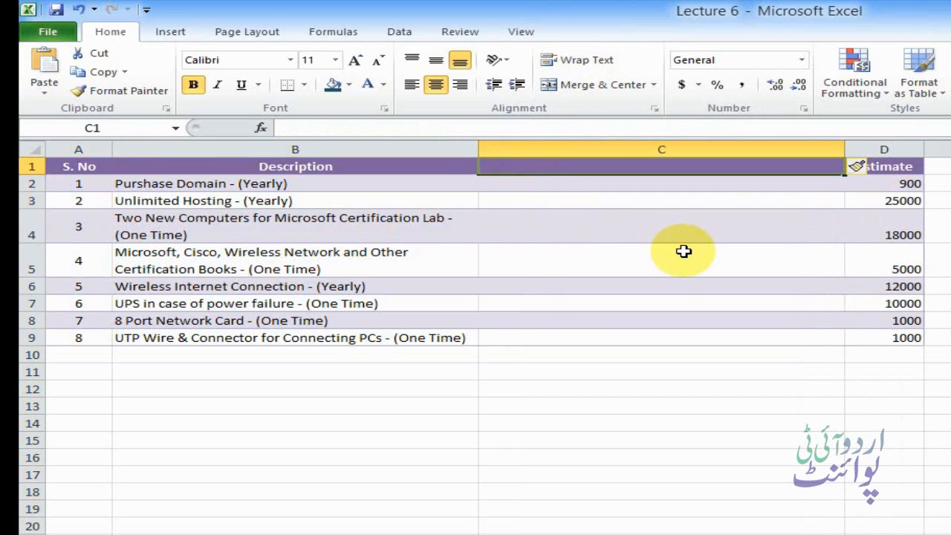
pyautogui.write('R')
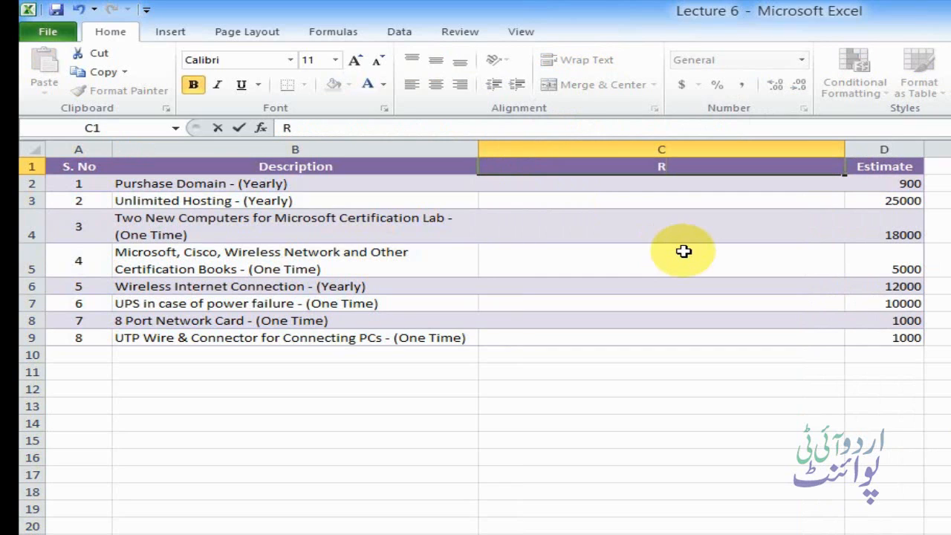
pyautogui.write('equired')
pyautogui.press('Return')
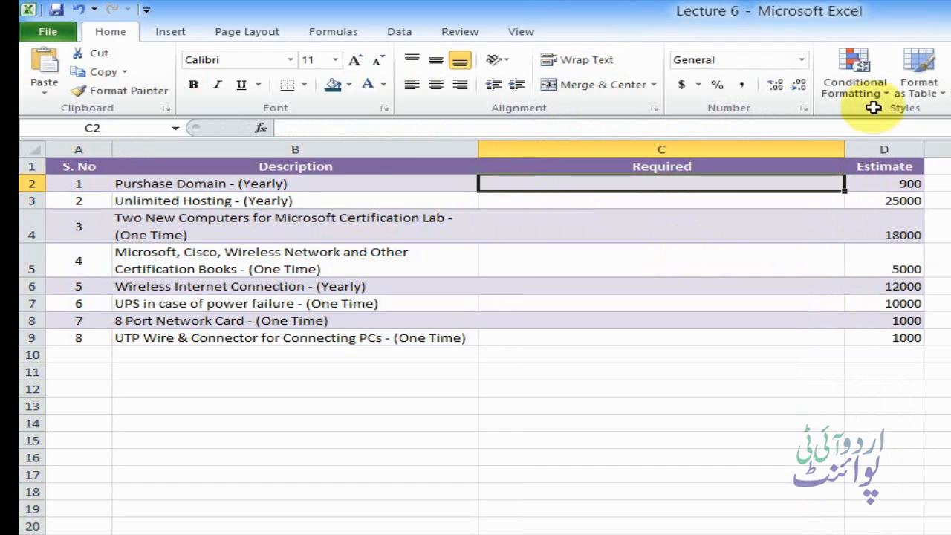
# - Start Text to Columns on the descriptions in B2:B9 and set the data type to Delimited
pyautogui.click(399, 32)
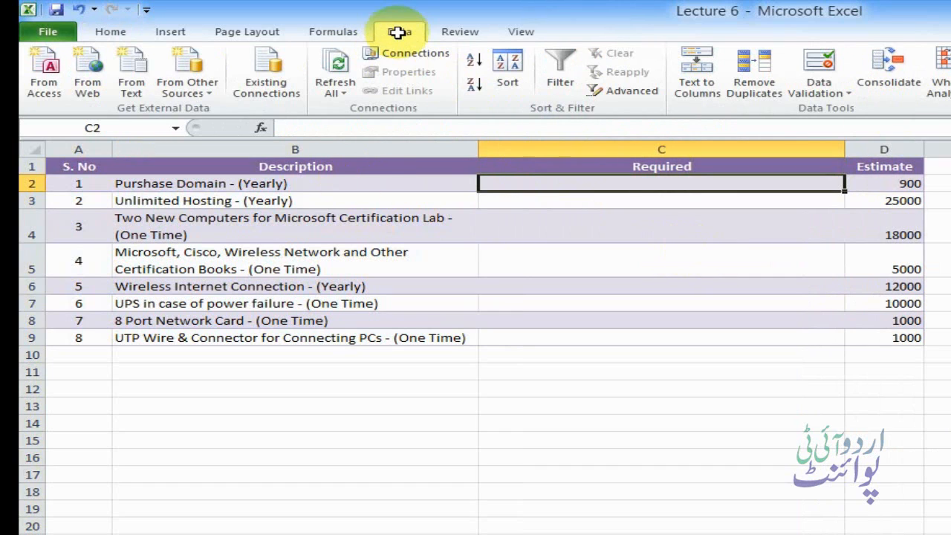
pyautogui.click(321, 185)
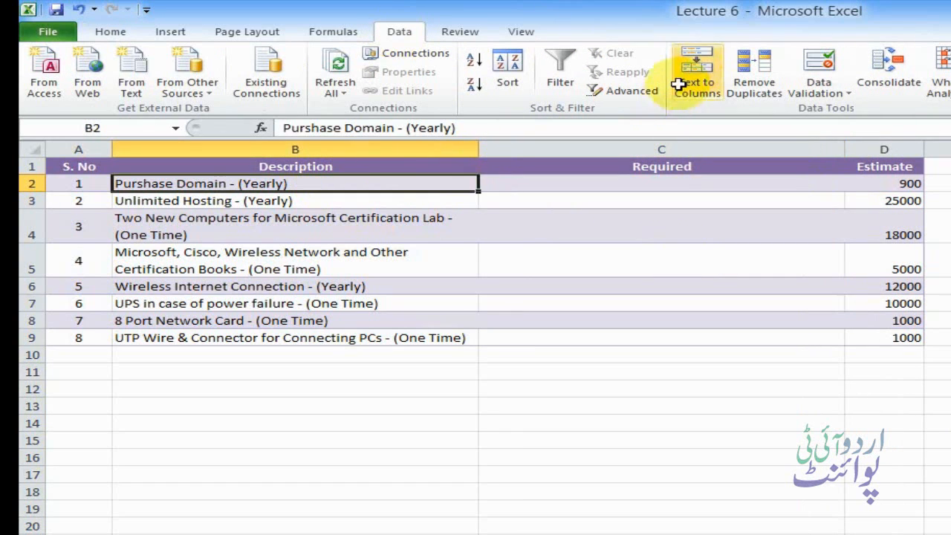
pyautogui.moveTo(365, 186); pyautogui.dragTo(350, 338)
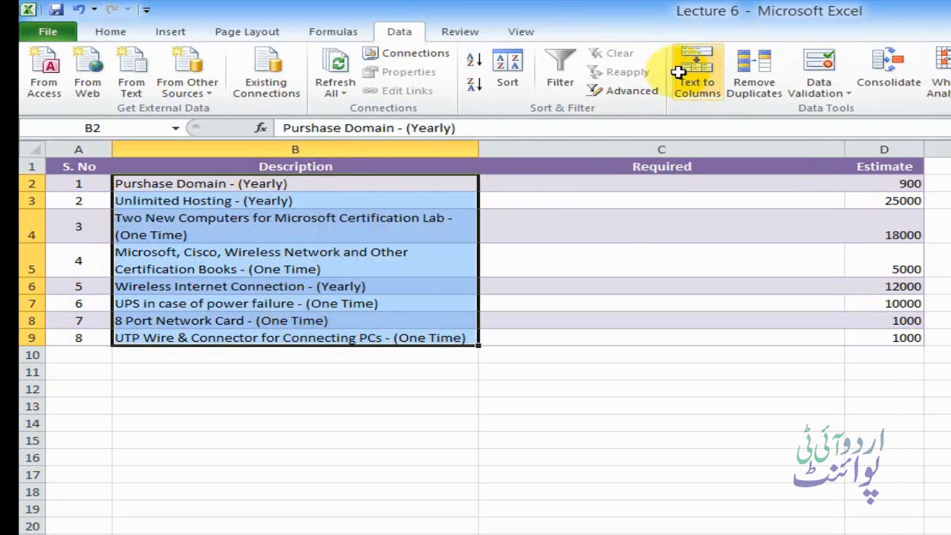
pyautogui.click(701, 71)
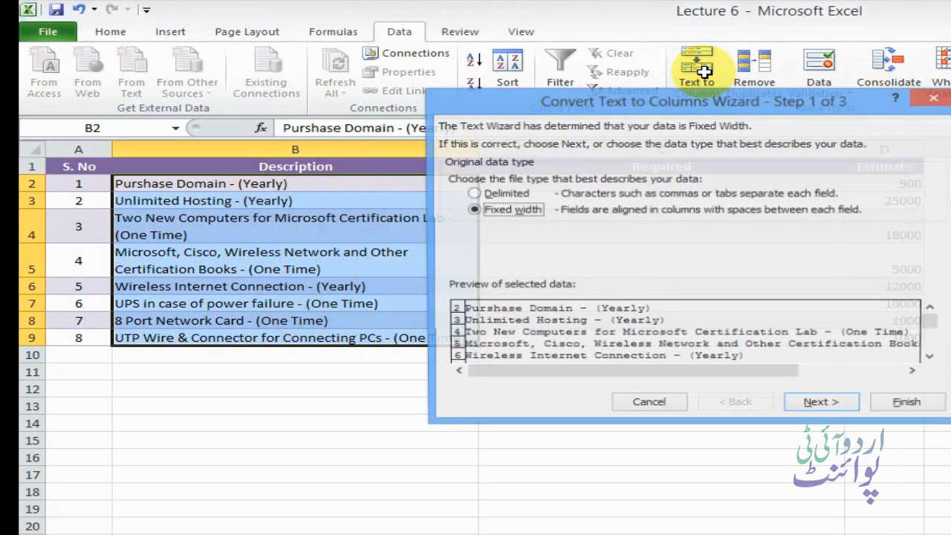
pyautogui.click(512, 192)
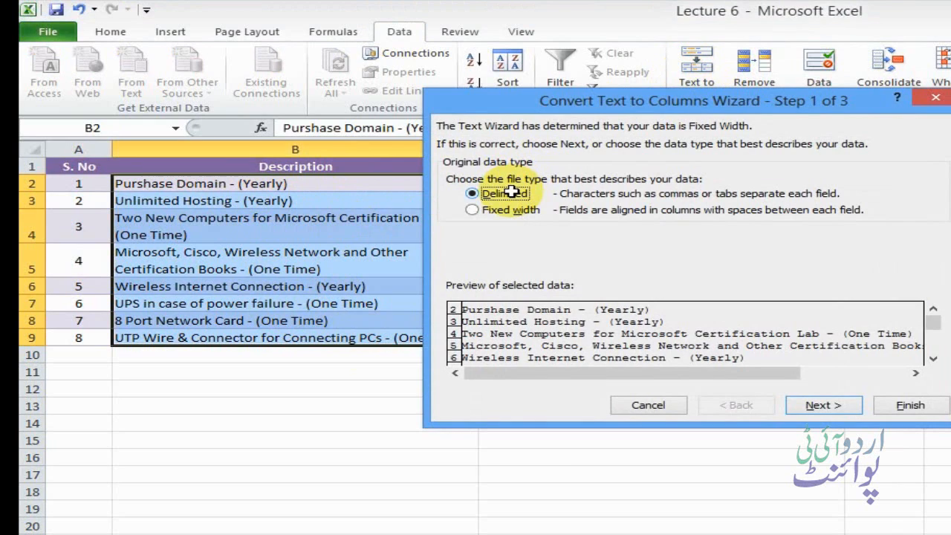
pyautogui.click(823, 404)
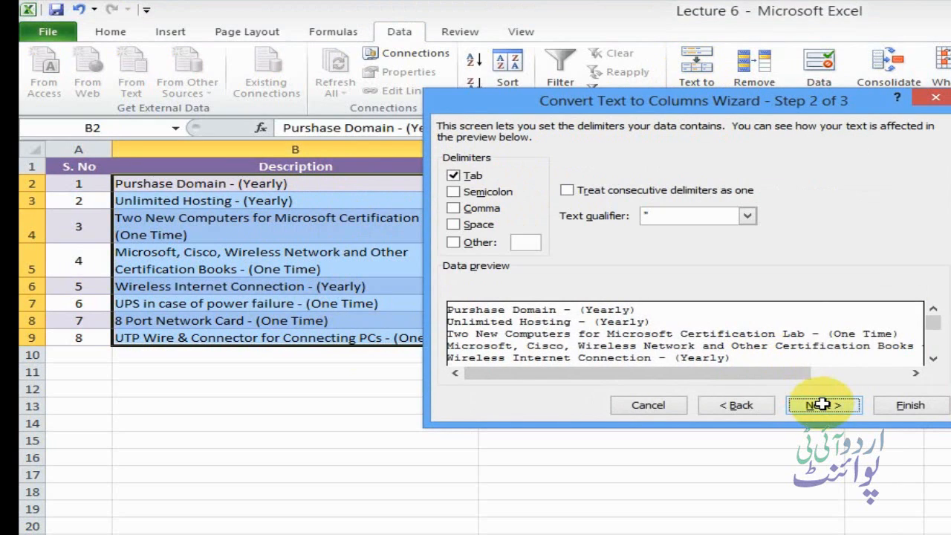
# - Split the descriptions at the "-" delimiter only, without Tab, and replace the contents of the destination cells
pyautogui.click(468, 244)
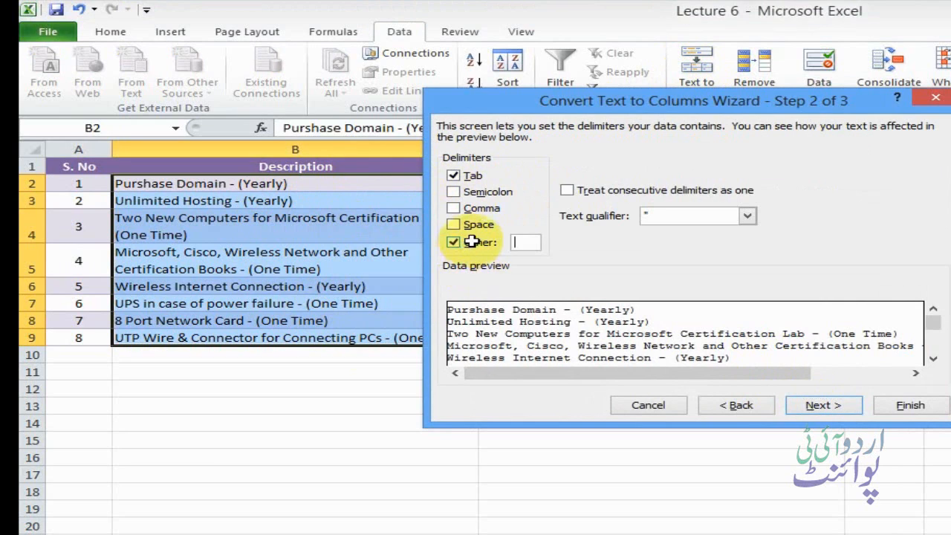
pyautogui.write('-')
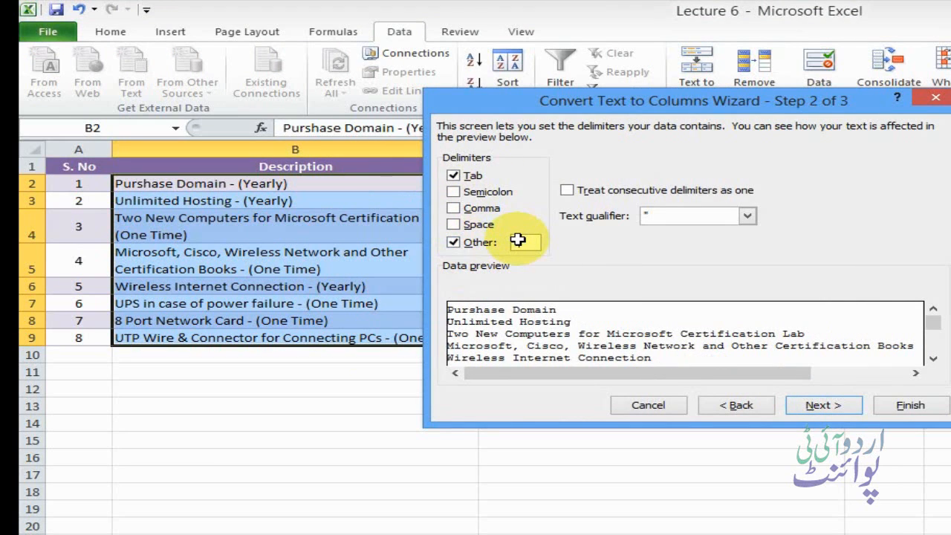
pyautogui.click(453, 175)
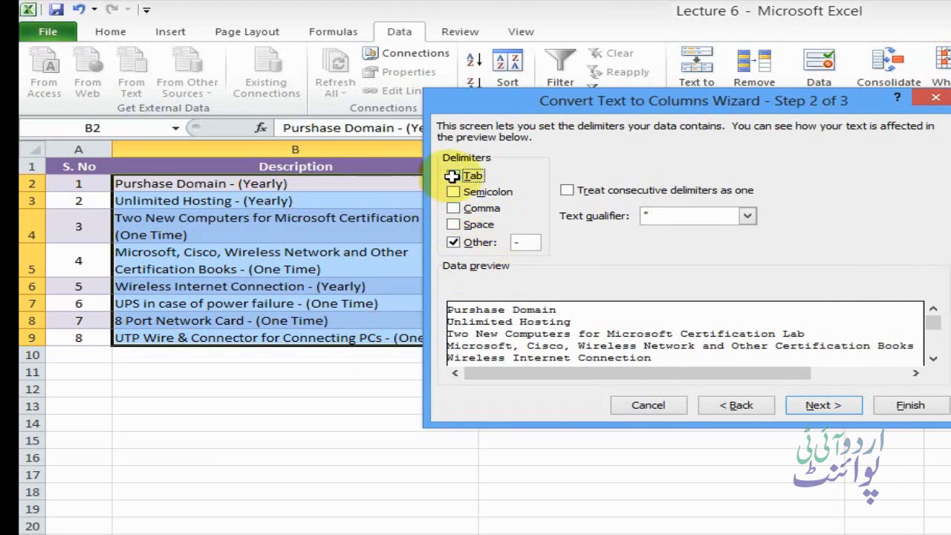
pyautogui.click(817, 403)
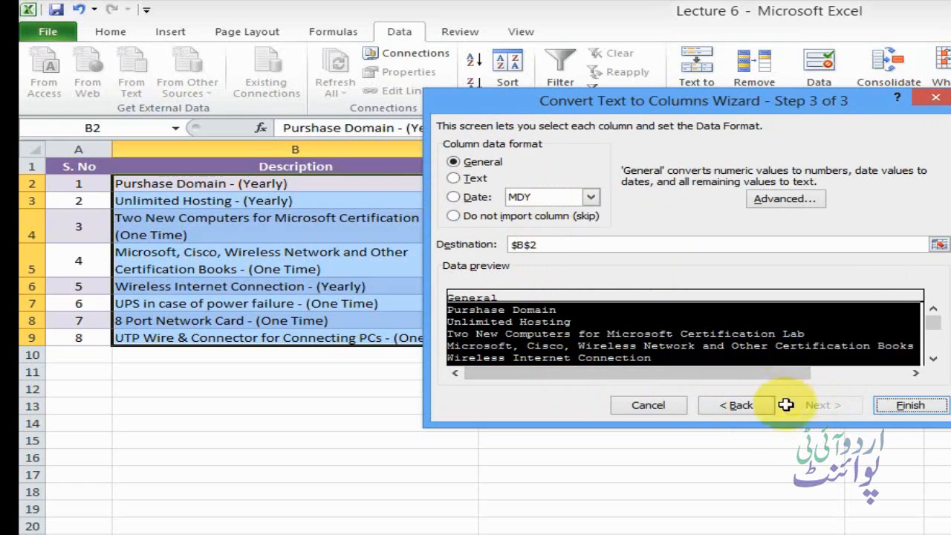
pyautogui.click(900, 406)
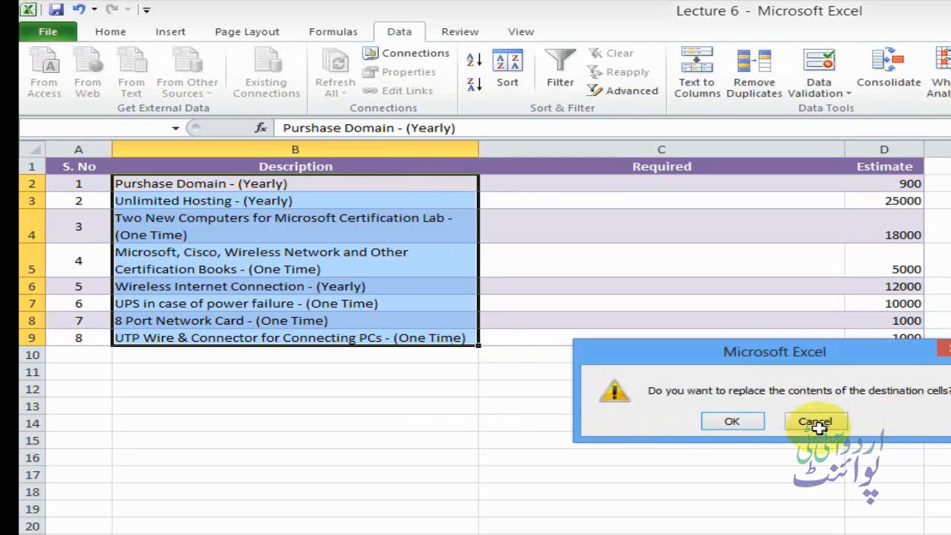
pyautogui.click(748, 424)
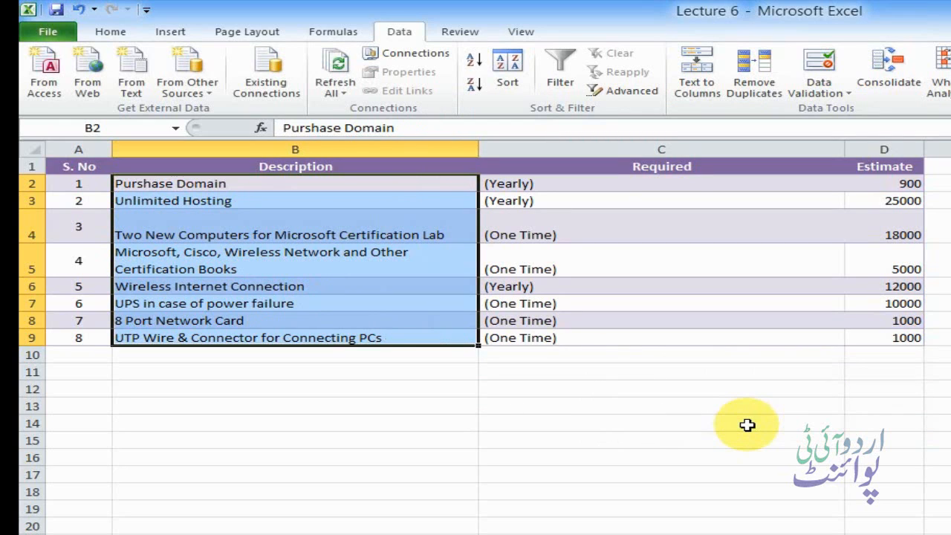
# - Narrow the Required and Description columns and fit row 4's height to its contents
pyautogui.moveTo(845, 149); pyautogui.dragTo(604, 149)
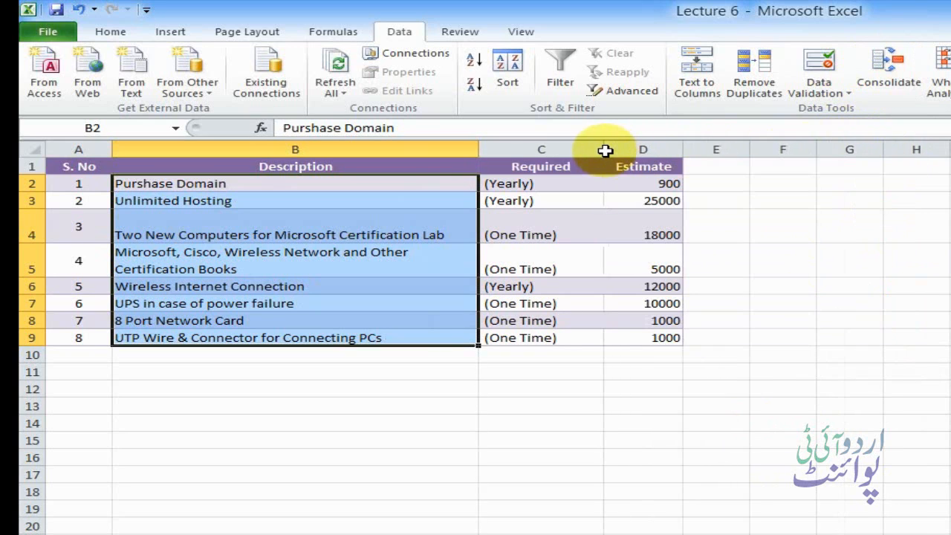
pyautogui.moveTo(480, 151); pyautogui.dragTo(463, 151)
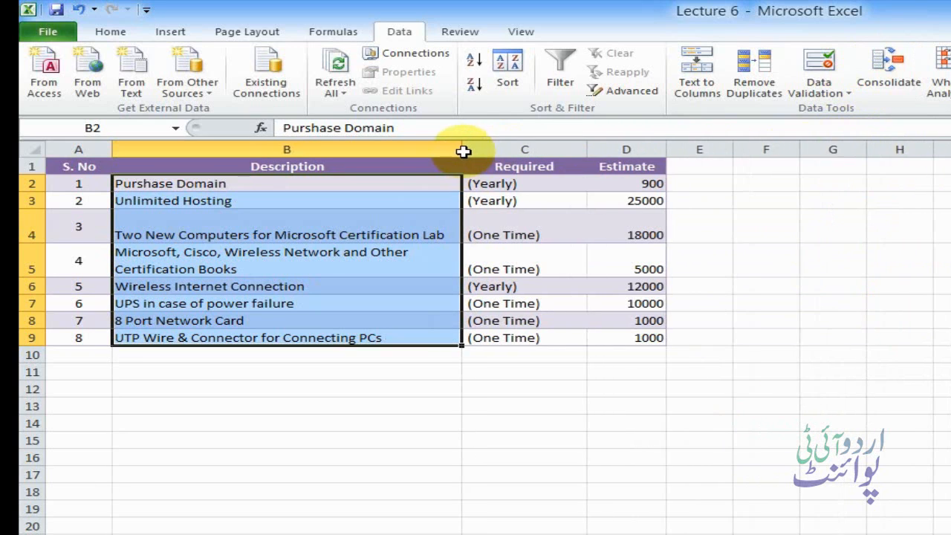
pyautogui.doubleClick(29, 243)
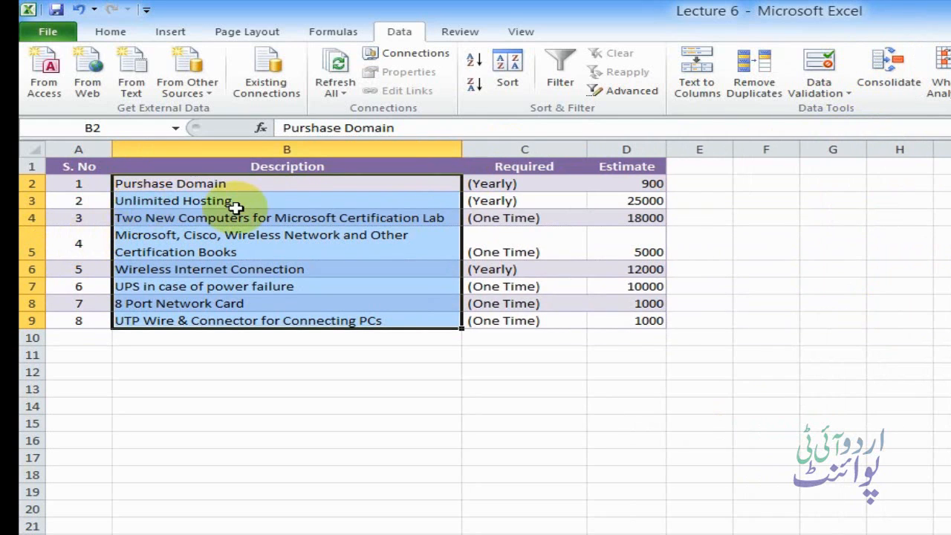
pyautogui.click(79, 166)
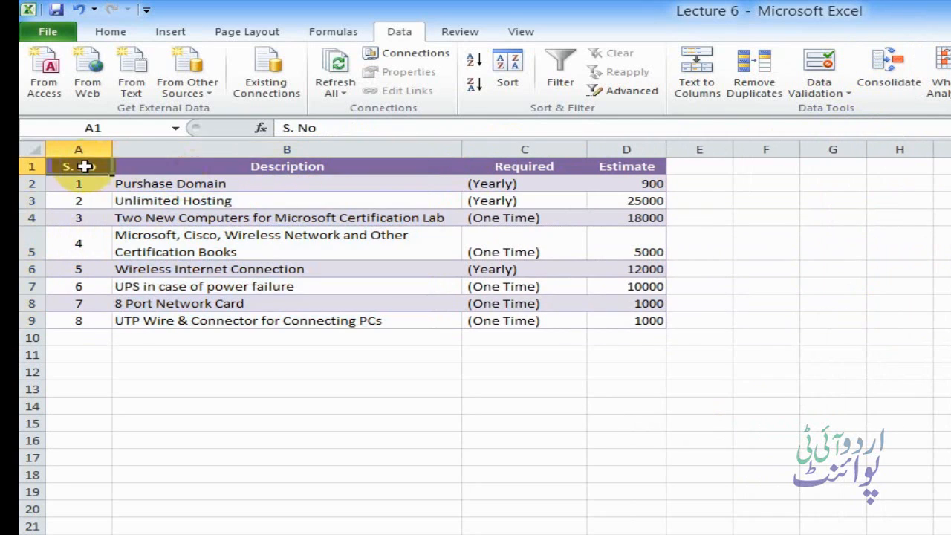
pyautogui.click(289, 168)
pyautogui.moveTo(332, 187); pyautogui.dragTo(367, 307)
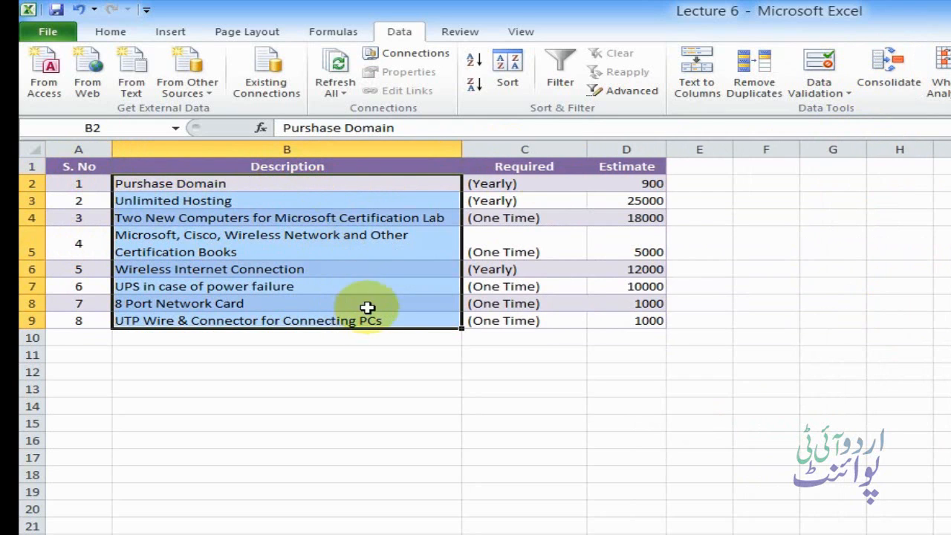
pyautogui.click(552, 166)
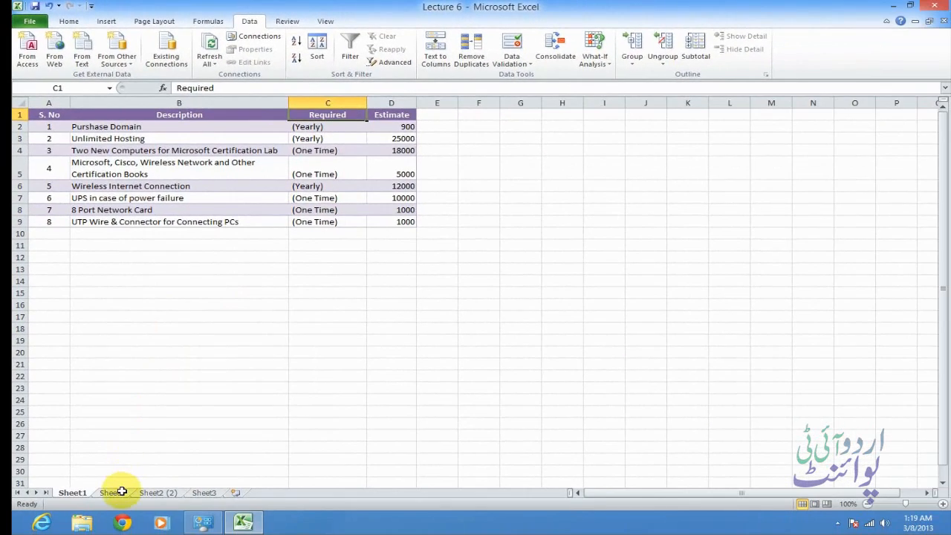
# - Open the Sort settings for the product data on Sheet2 and choose Product as the first sort column
pyautogui.click(121, 492)
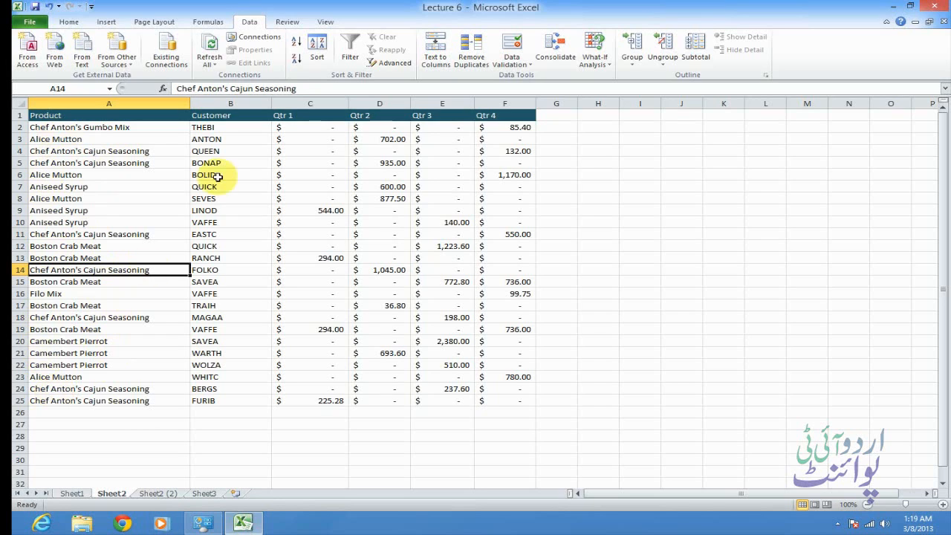
pyautogui.click(315, 45)
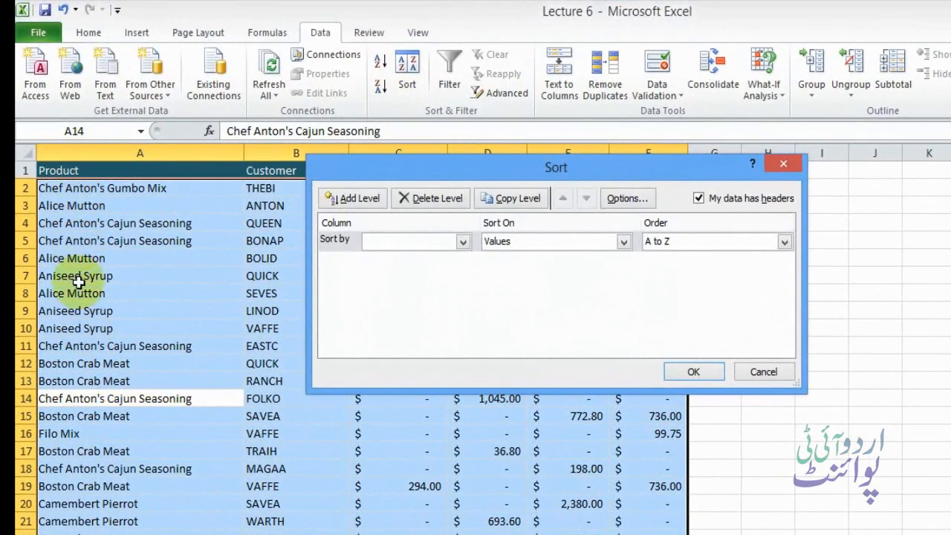
pyautogui.click(462, 241)
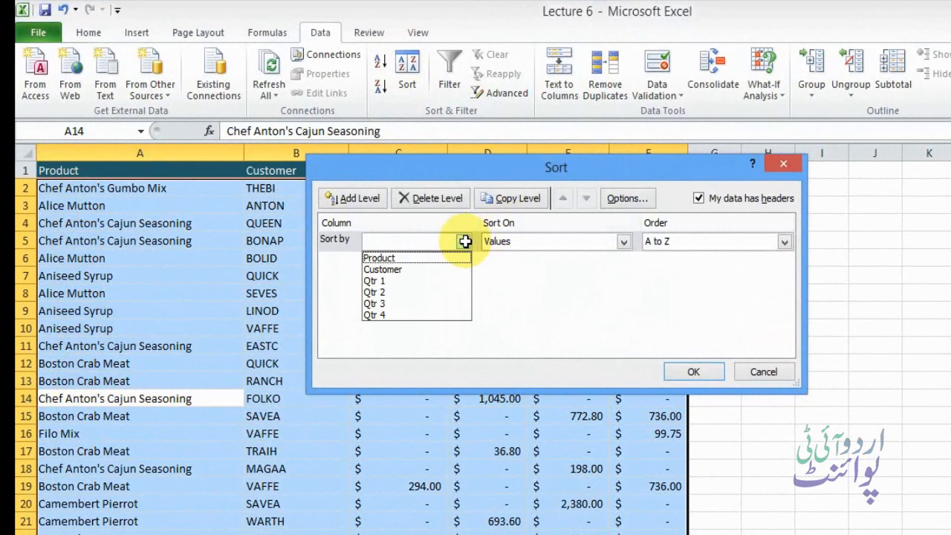
pyautogui.click(430, 257)
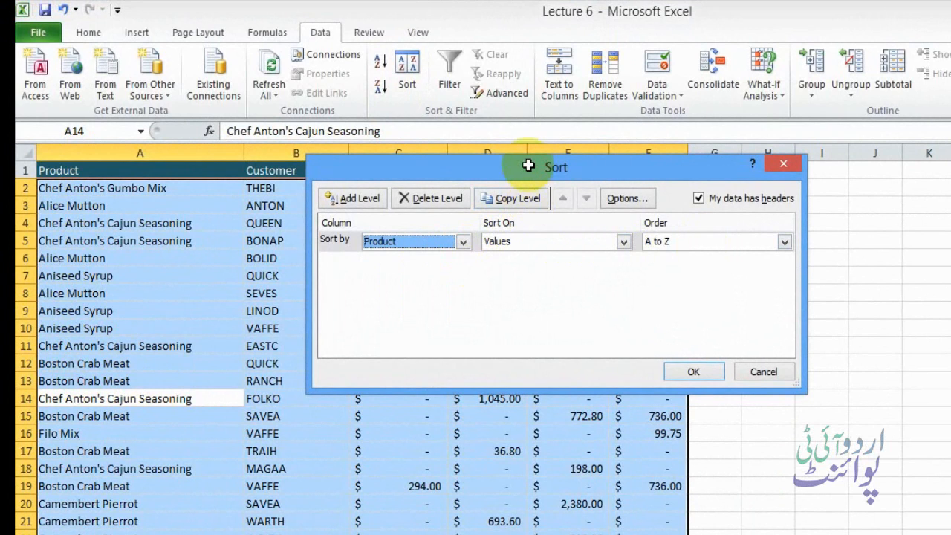
pyautogui.moveTo(529, 165); pyautogui.dragTo(785, 251)
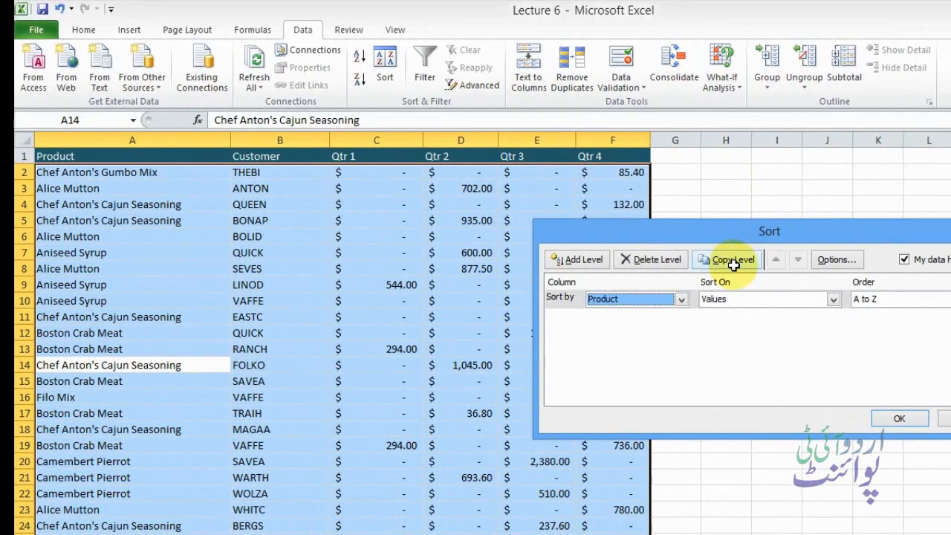
# - Copy the Product sort level and set the copied level to sort by Customer
pyautogui.click(733, 261)
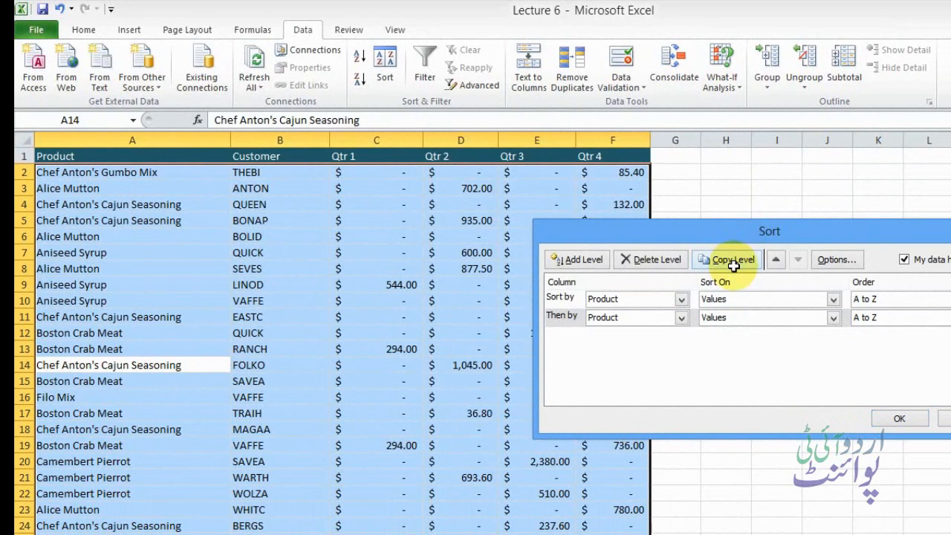
pyautogui.click(681, 317)
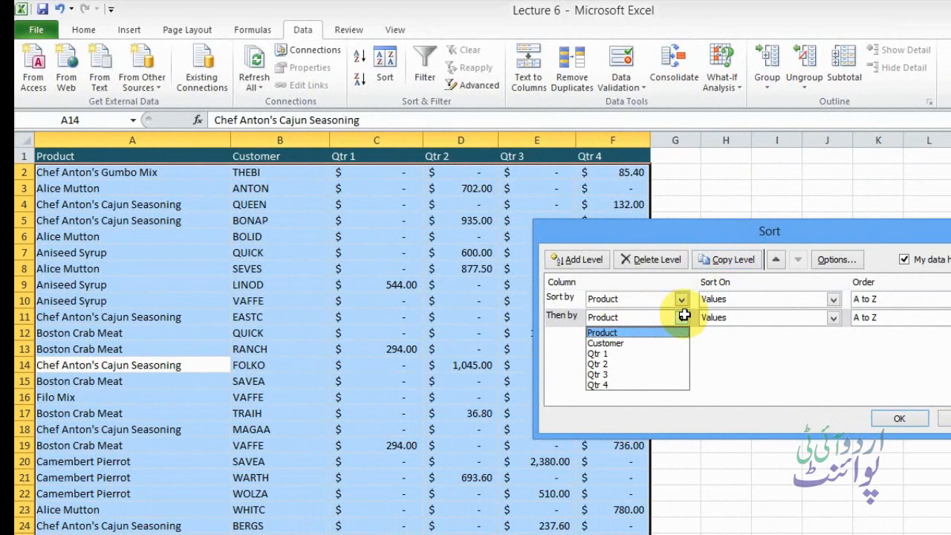
pyautogui.click(631, 343)
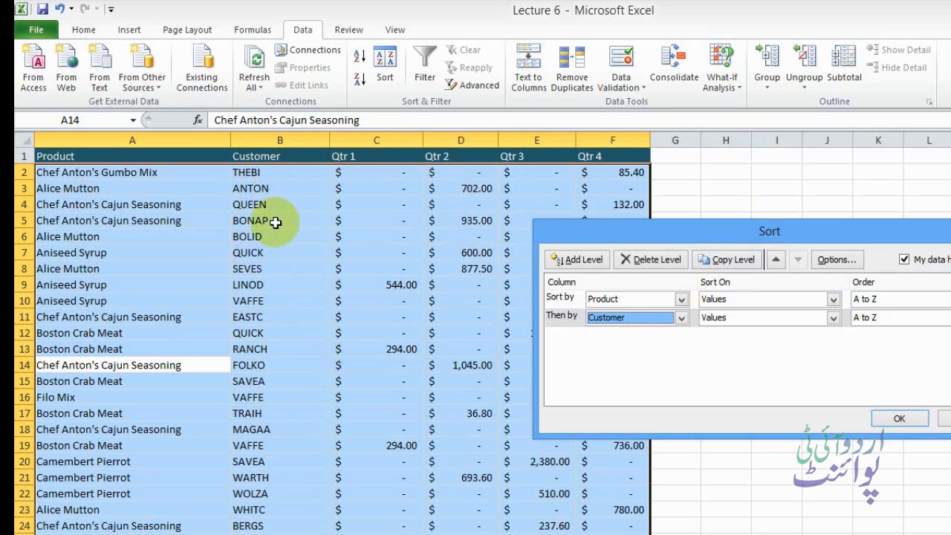
# - Remove the Customer level and any other extra sort levels, and sort the data by Product only, A to Z
pyautogui.click(659, 260)
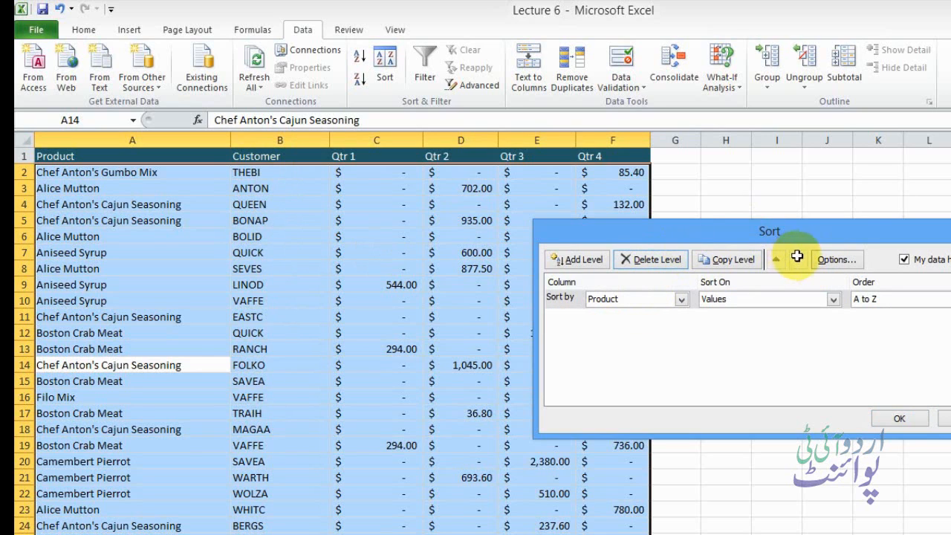
pyautogui.click(728, 260)
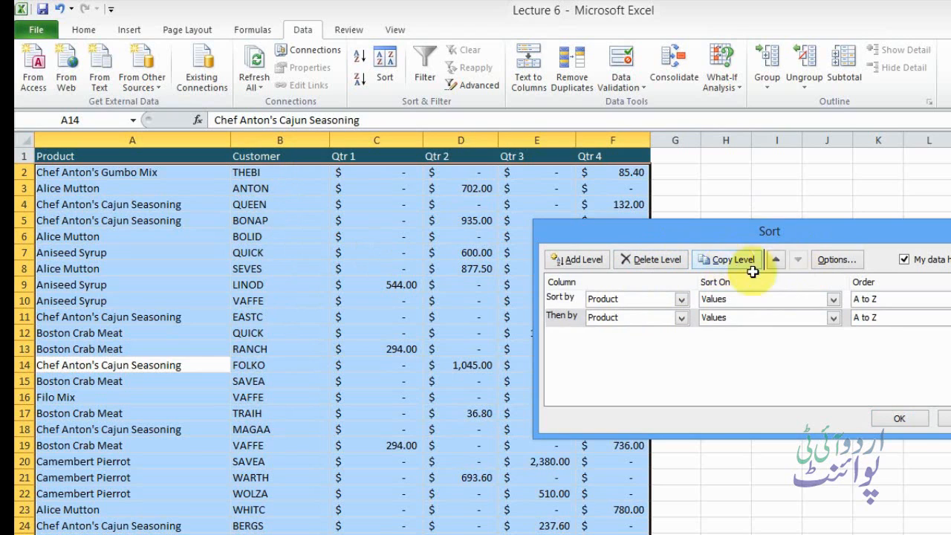
pyautogui.click(778, 260)
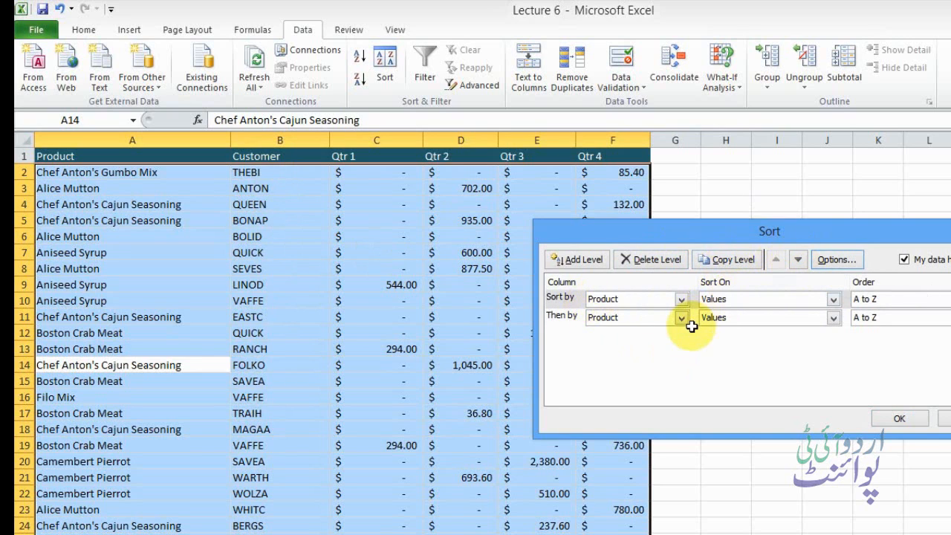
pyautogui.click(666, 259)
pyautogui.click(596, 259)
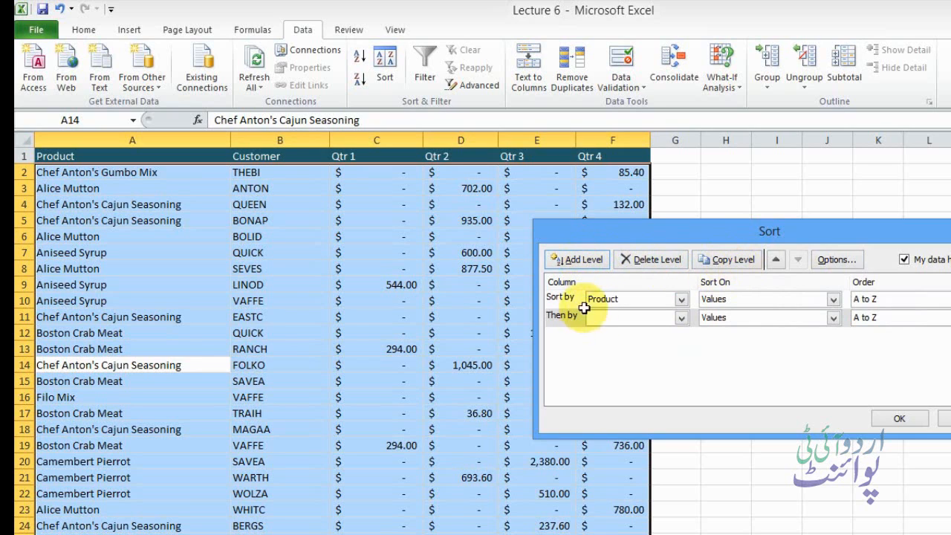
pyautogui.click(661, 260)
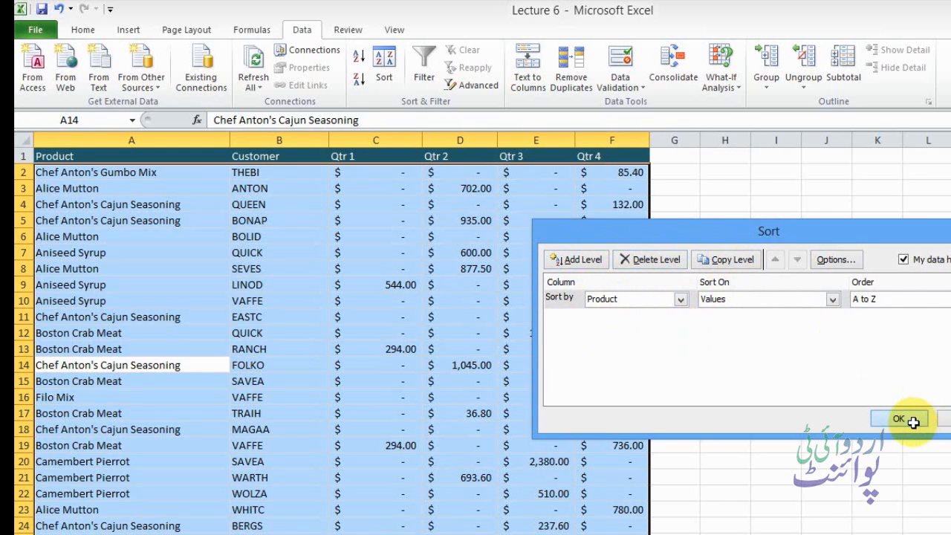
pyautogui.click(912, 421)
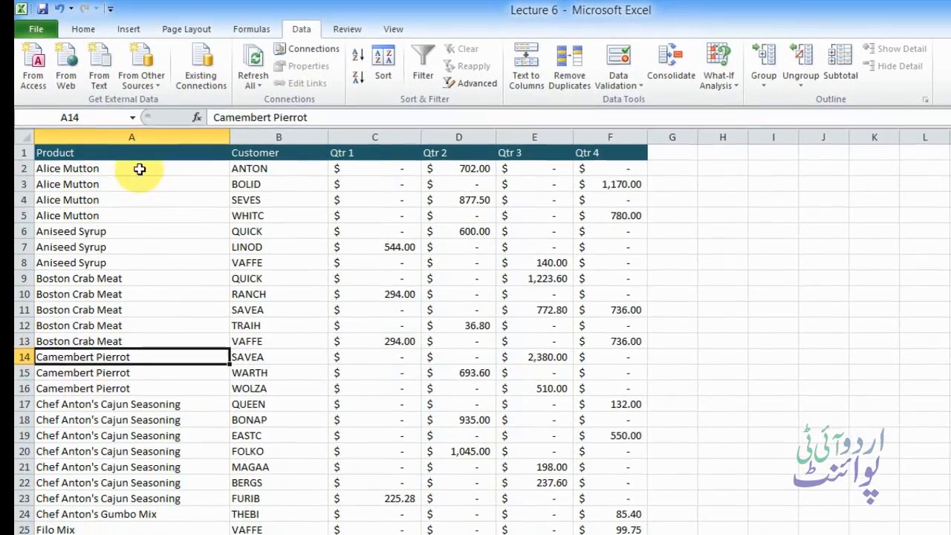
# - Group rows 2 to 25 of the product data, and collapse and re-expand the group
pyautogui.click(141, 172)
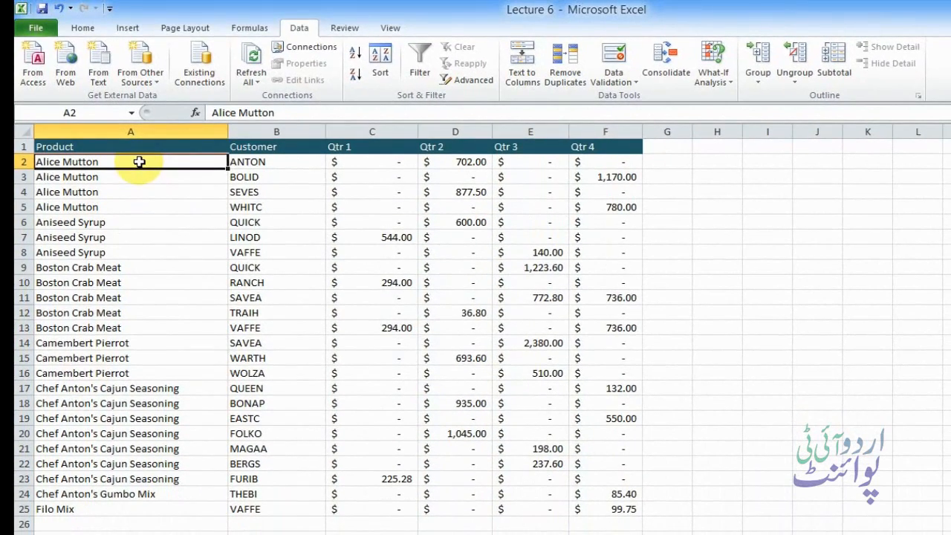
pyautogui.moveTo(139, 161); pyautogui.dragTo(630, 508)
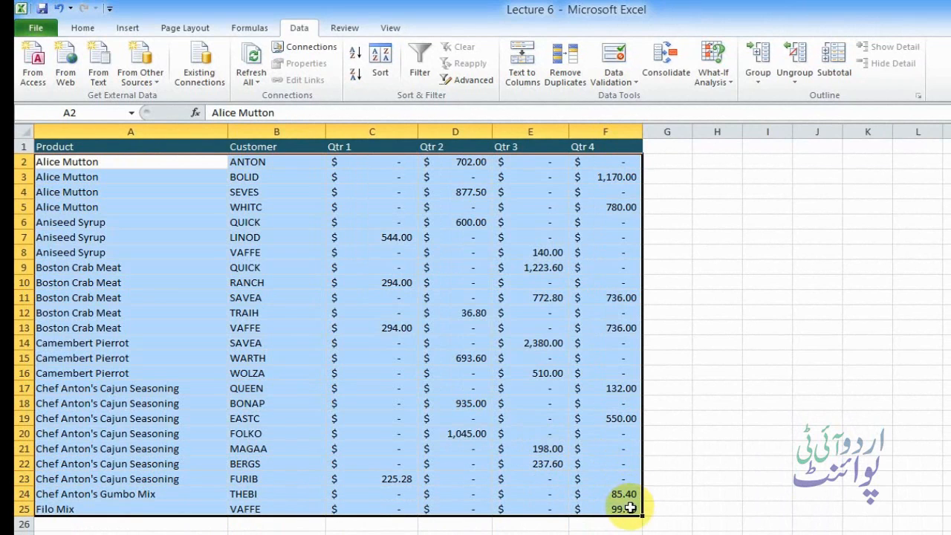
pyautogui.click(758, 51)
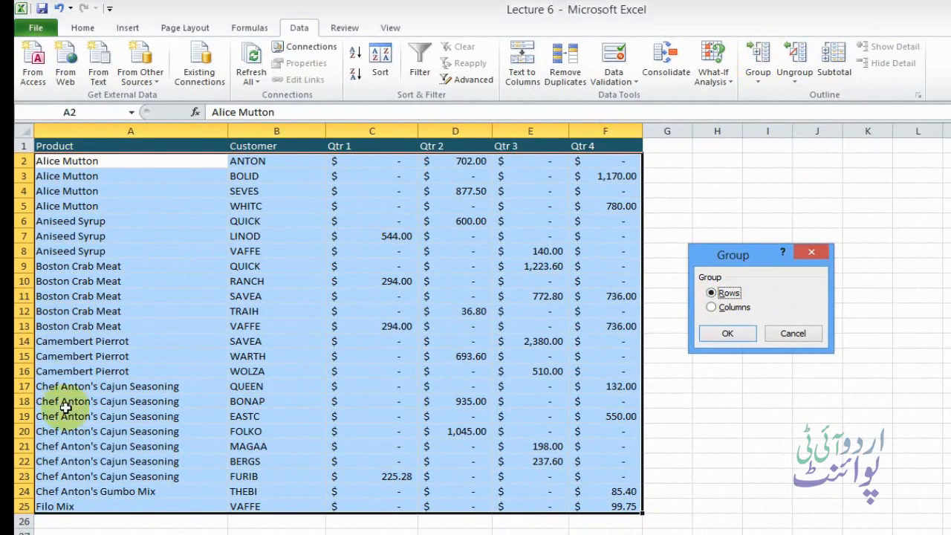
pyautogui.click(750, 339)
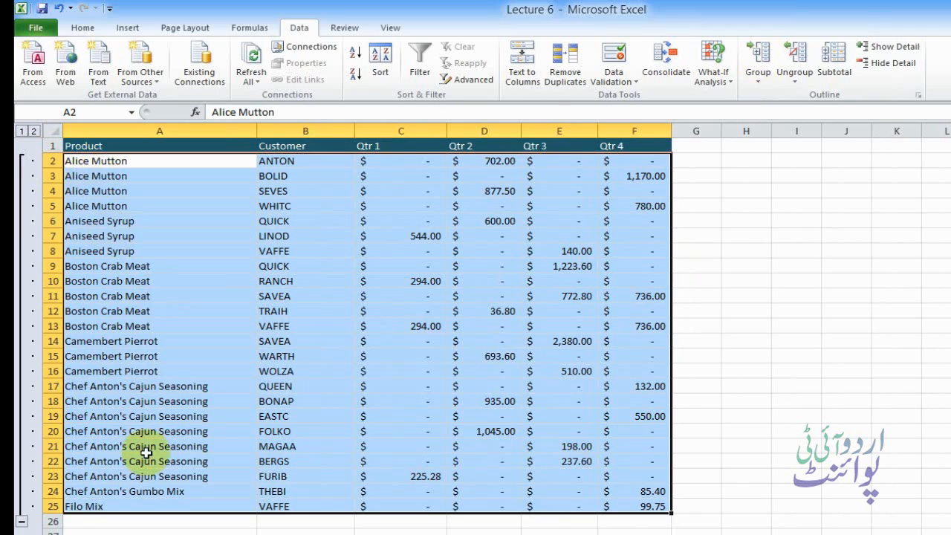
pyautogui.click(19, 520)
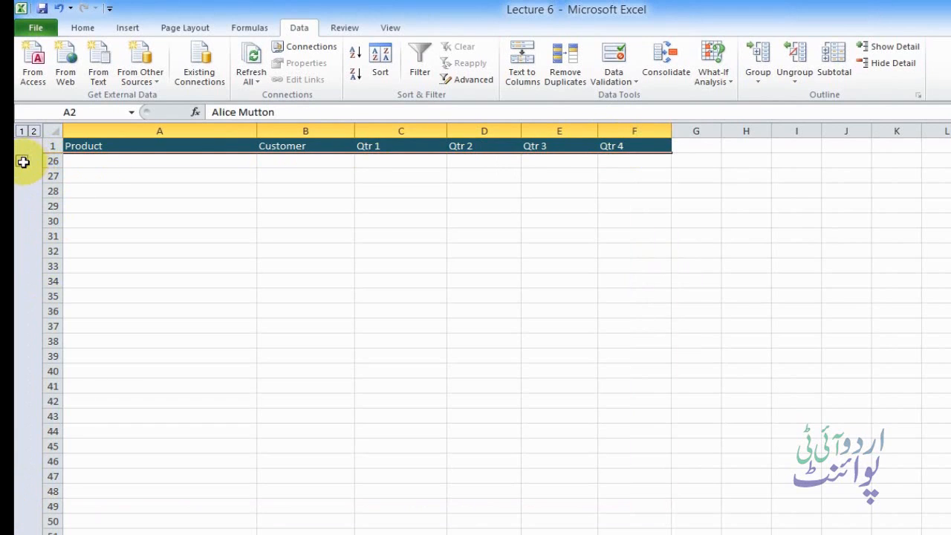
pyautogui.click(23, 162)
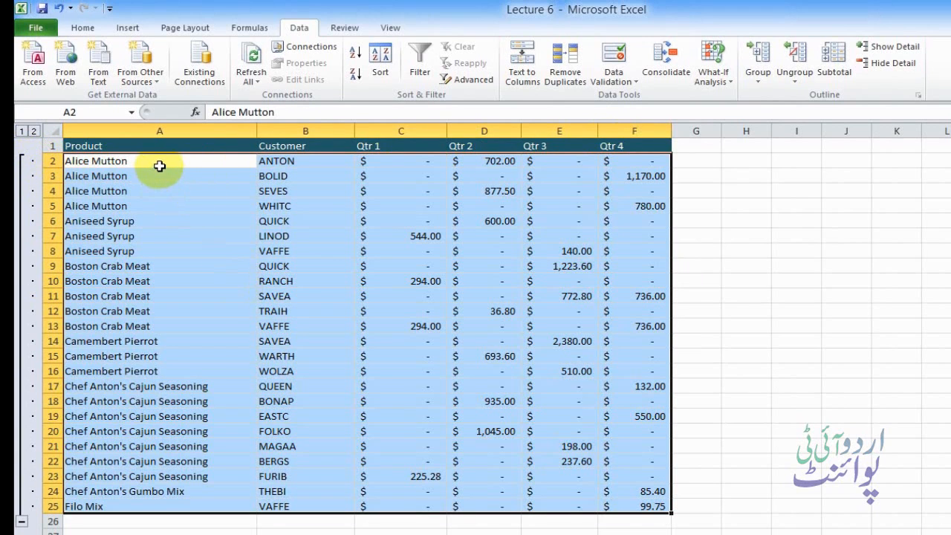
# - Group Alice Mutton rows 2 to 4 and Aniseed Syrup rows 6 to 7 as separate nested row groups
pyautogui.moveTo(159, 163); pyautogui.dragTo(168, 189)
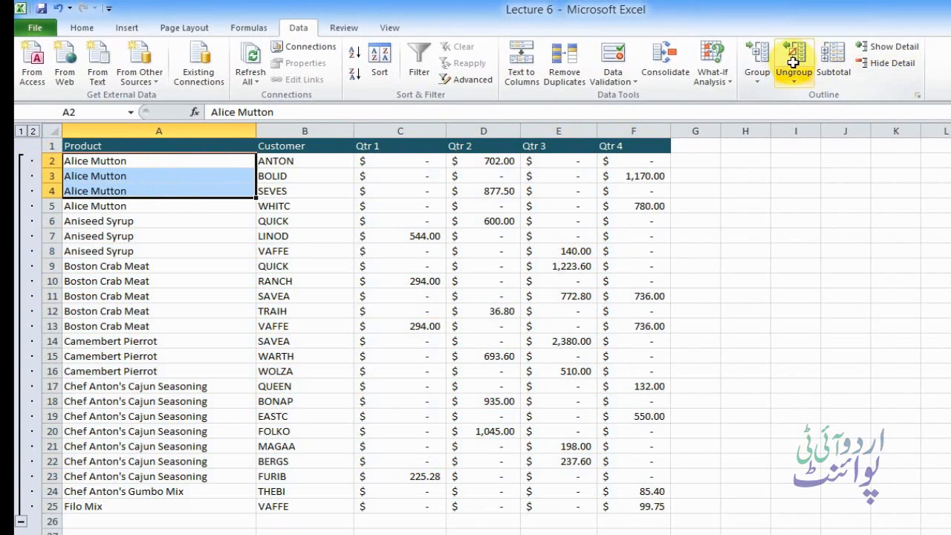
pyautogui.click(757, 54)
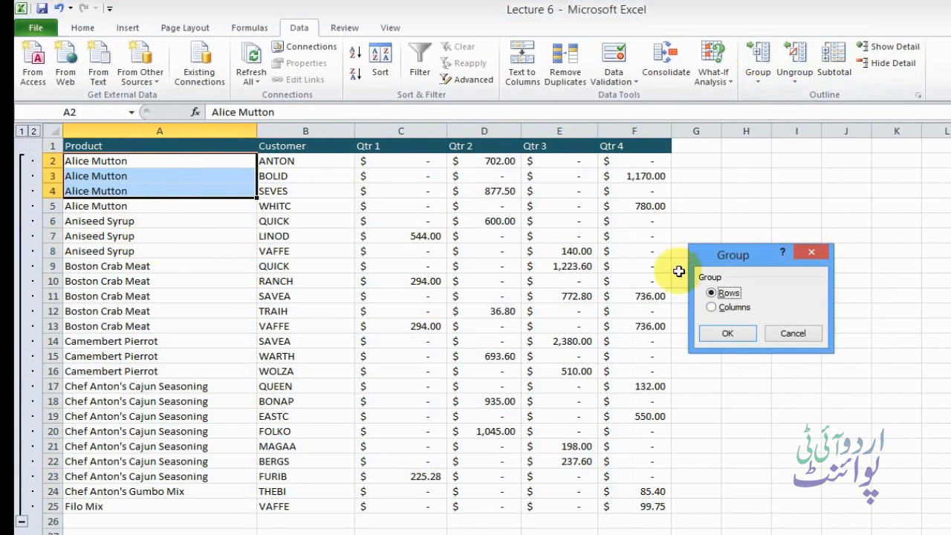
pyautogui.click(731, 334)
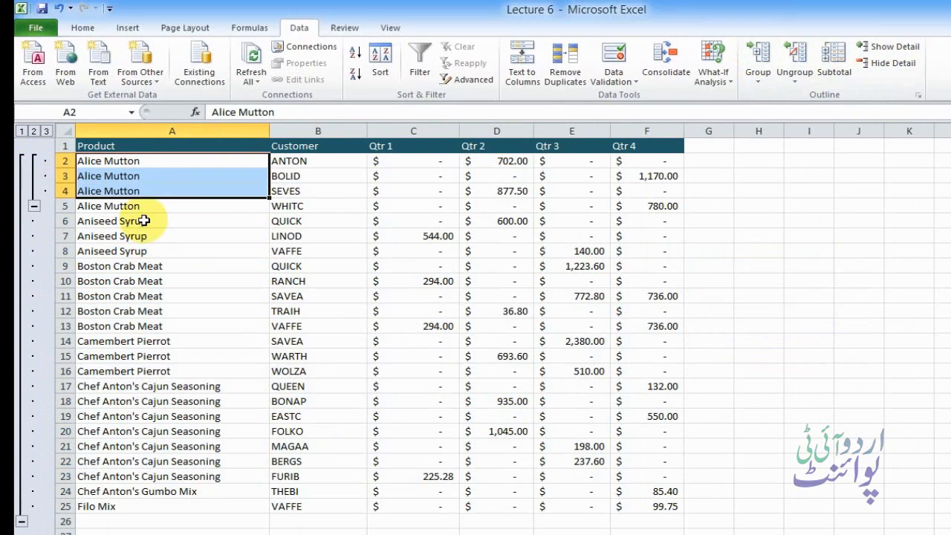
pyautogui.moveTo(144, 220)
pyautogui.mouseDown()
pyautogui.moveTo(147, 247)
pyautogui.moveTo(146, 237)
pyautogui.mouseUp()
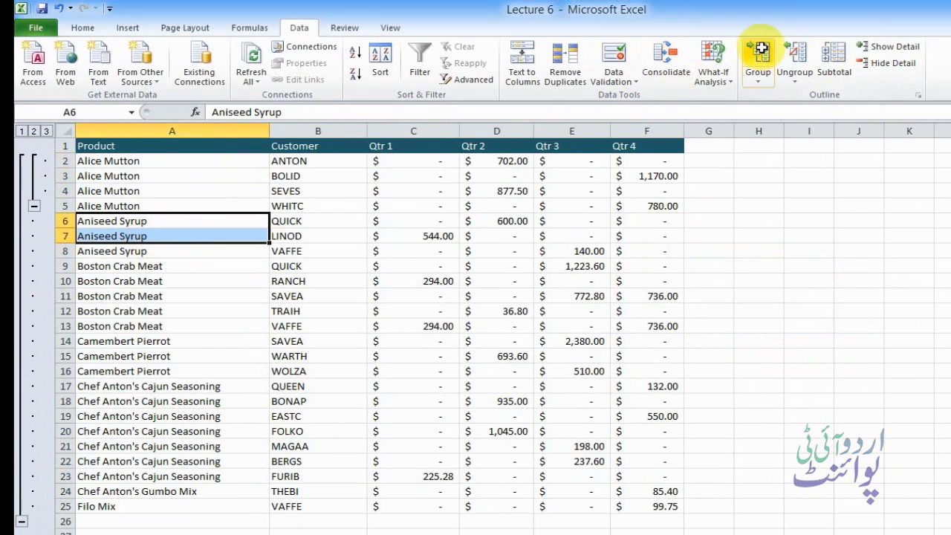
pyautogui.click(761, 50)
pyautogui.click(728, 333)
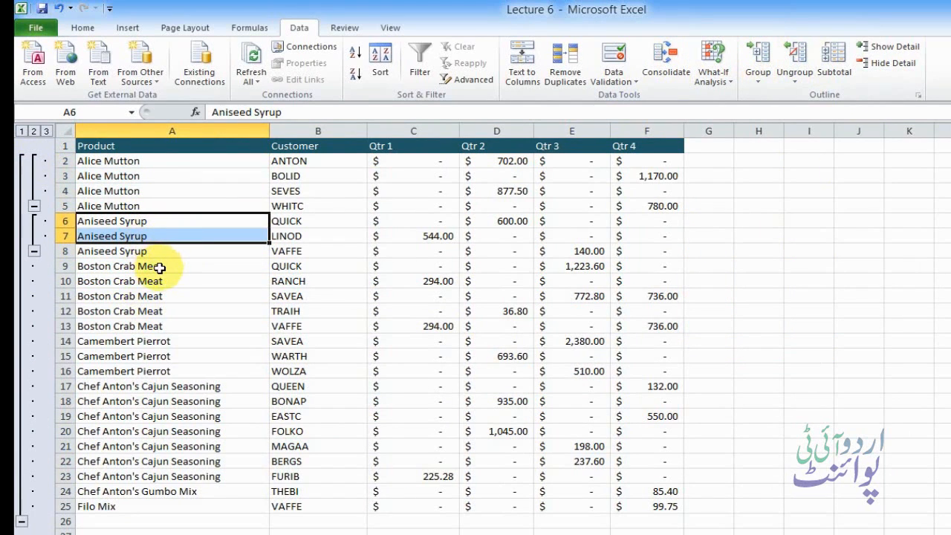
# - Group Boston Crab Meat rows 9 to 12 and Camembert Pierrot rows 14 to 15 as separate nested row groups
pyautogui.moveTo(160, 269); pyautogui.dragTo(162, 307)
pyautogui.click(758, 52)
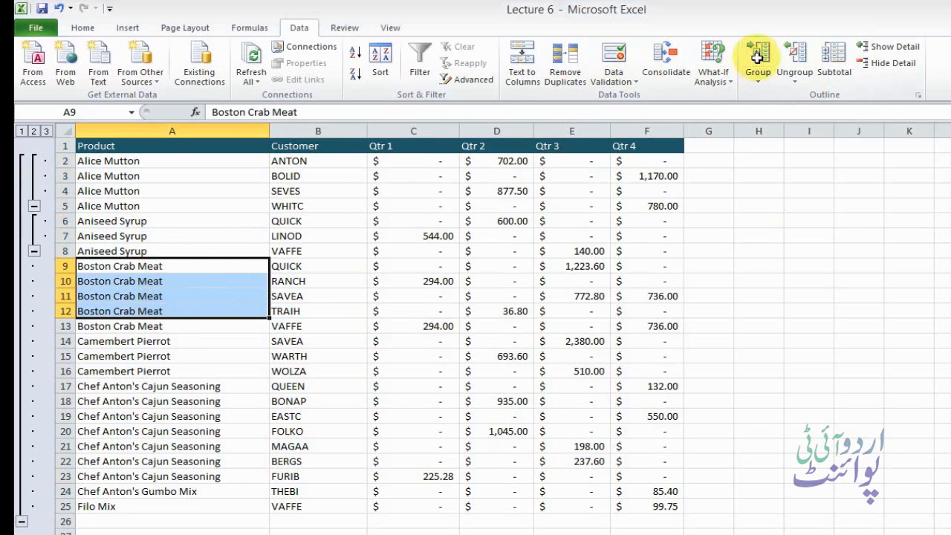
pyautogui.click(743, 334)
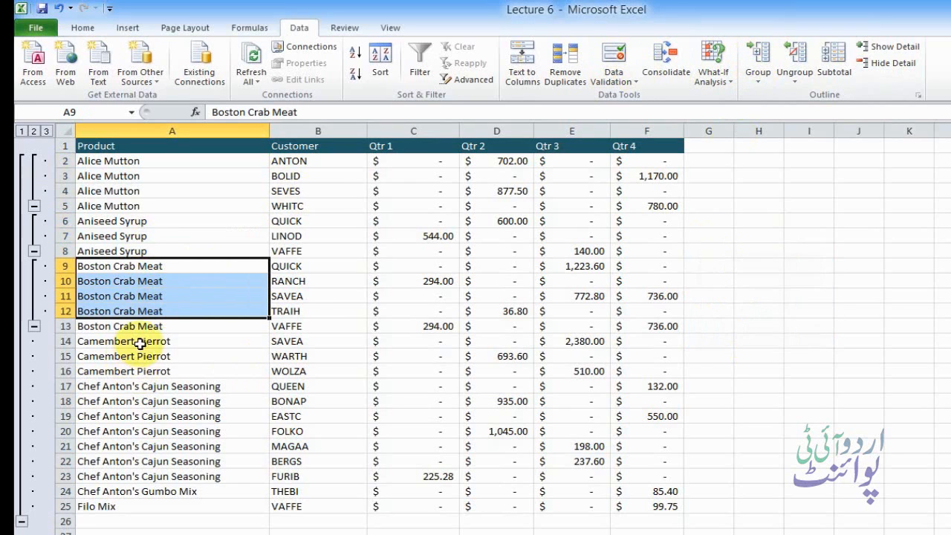
pyautogui.moveTo(134, 342); pyautogui.dragTo(137, 356)
pyautogui.click(757, 52)
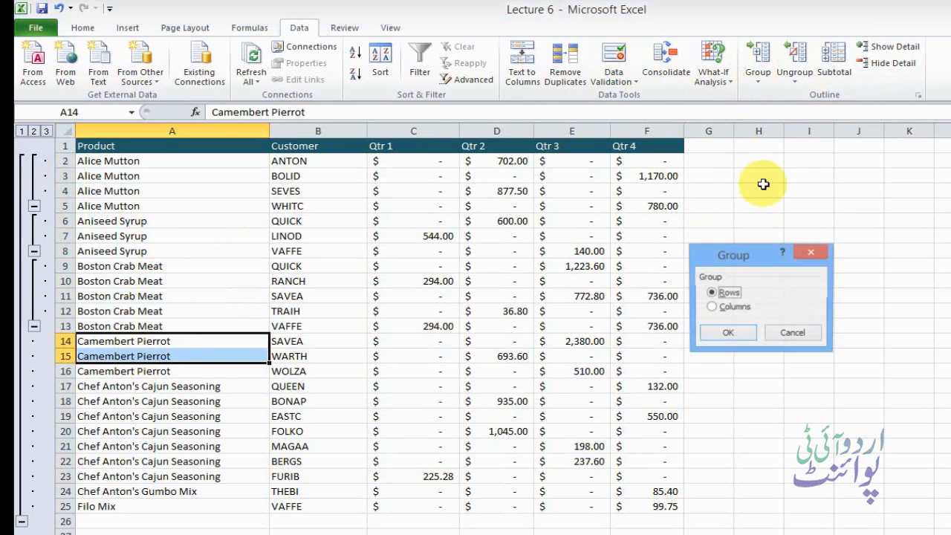
pyautogui.click(746, 329)
# - Group Chef Anton's Cajun Seasoning rows 17 to 22 as another nested row group
pyautogui.moveTo(181, 387); pyautogui.dragTo(182, 459)
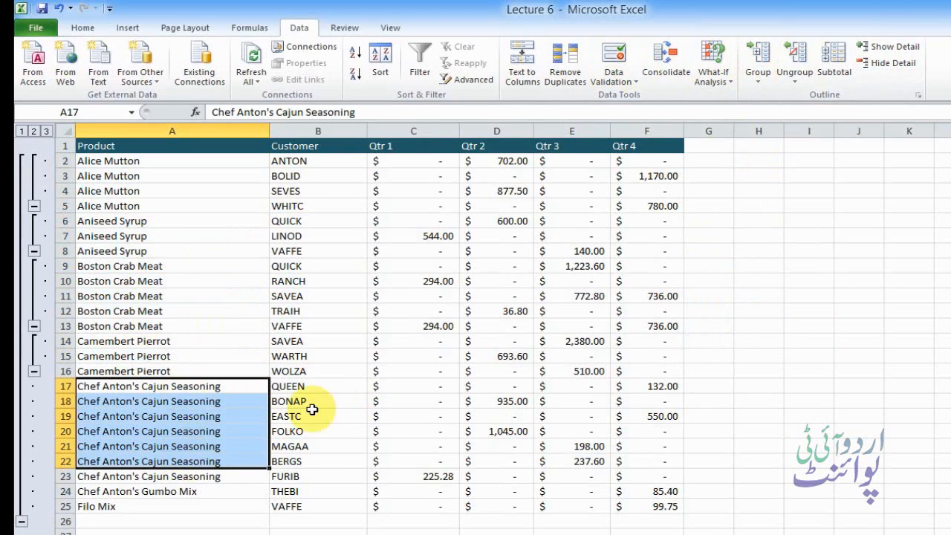
pyautogui.click(758, 55)
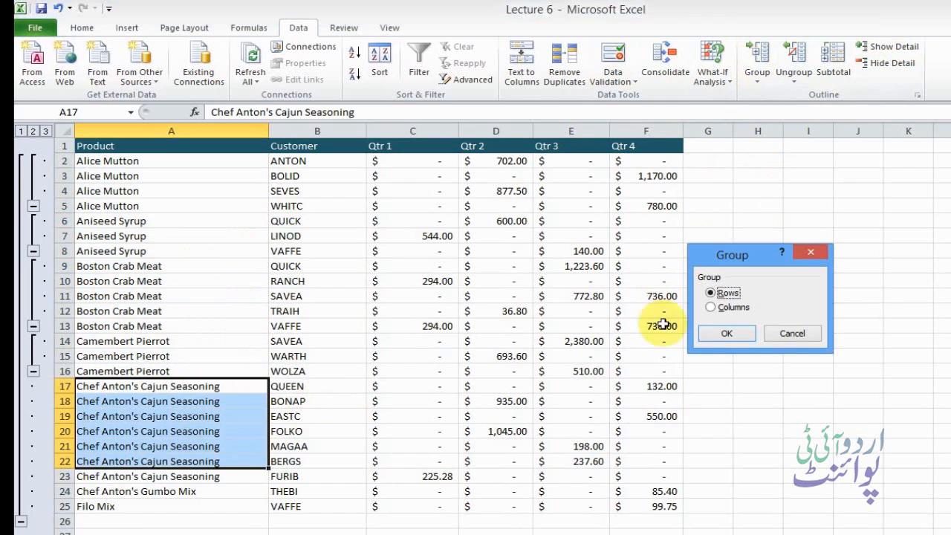
pyautogui.click(709, 332)
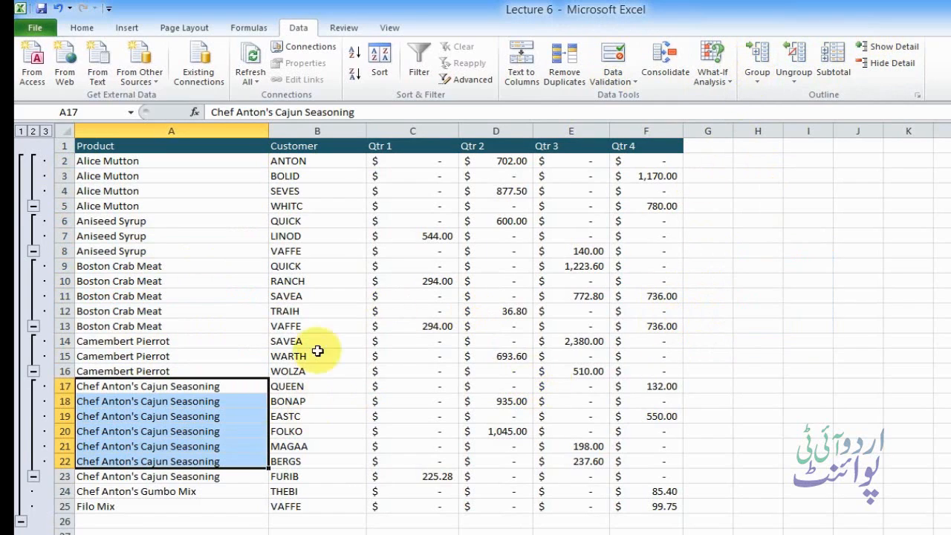
# - Add Sum subtotals for Qtr 4 at each change in Product, replacing current subtotals and placing the summary below the data
pyautogui.click(196, 416)
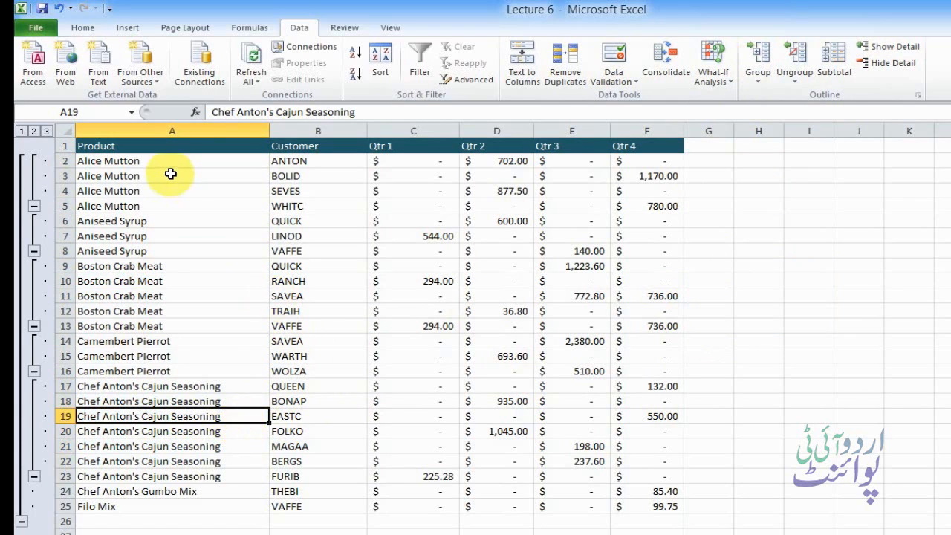
pyautogui.moveTo(170, 160); pyautogui.dragTo(164, 249)
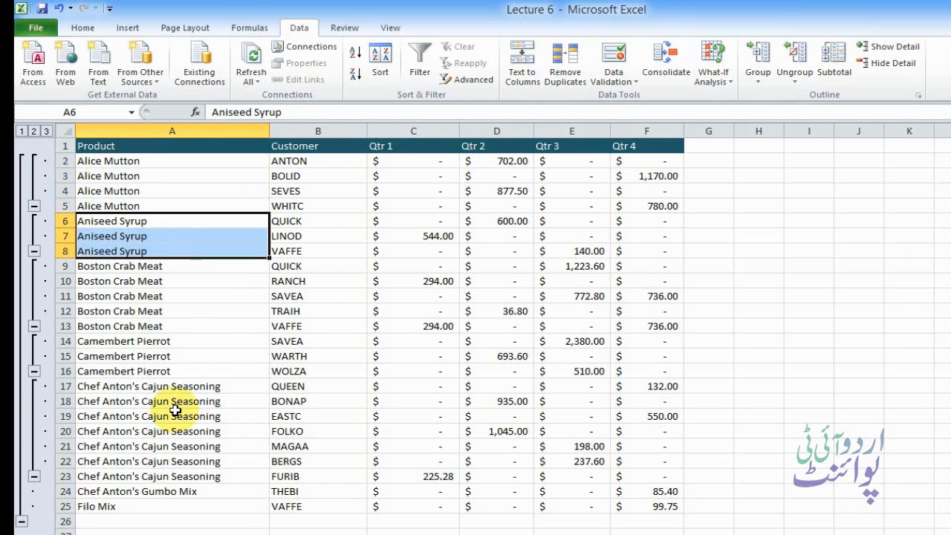
pyautogui.click(193, 220)
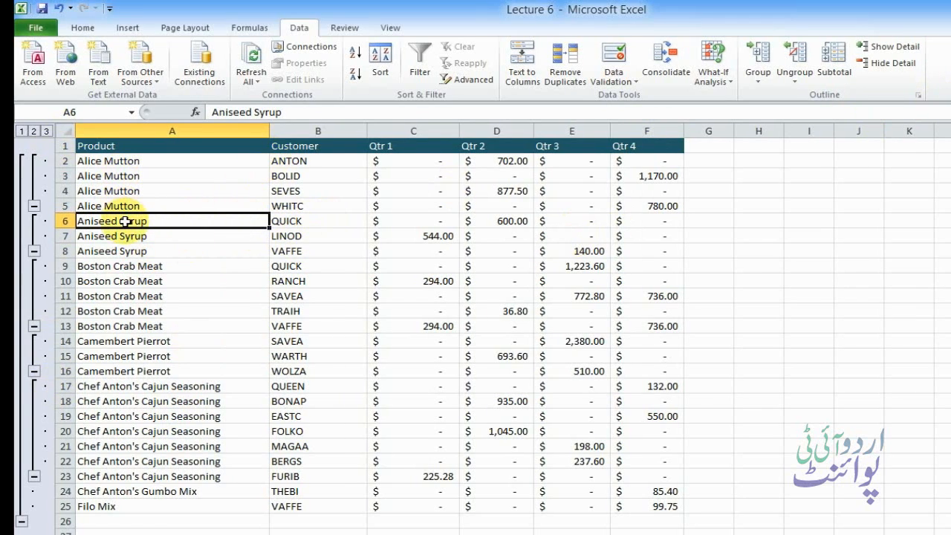
pyautogui.click(835, 57)
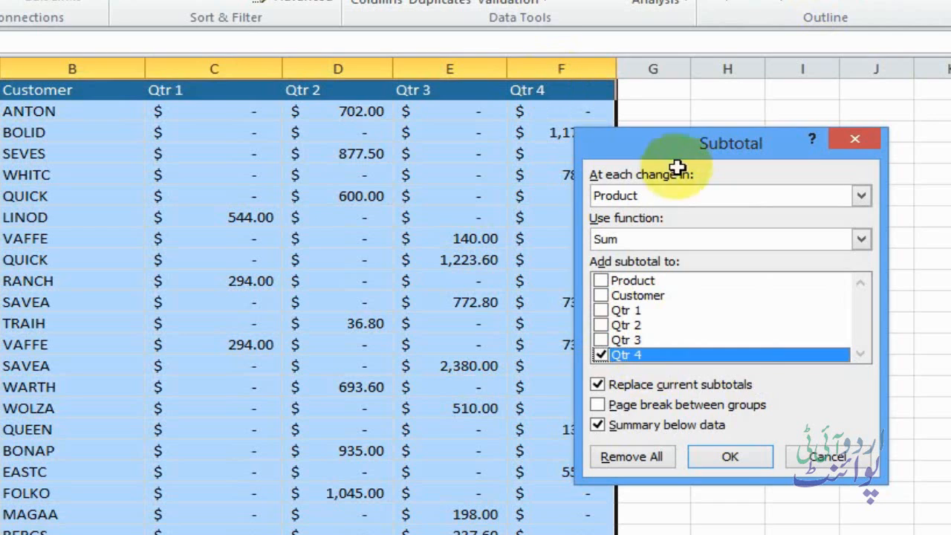
pyautogui.moveTo(723, 145); pyautogui.dragTo(887, 145)
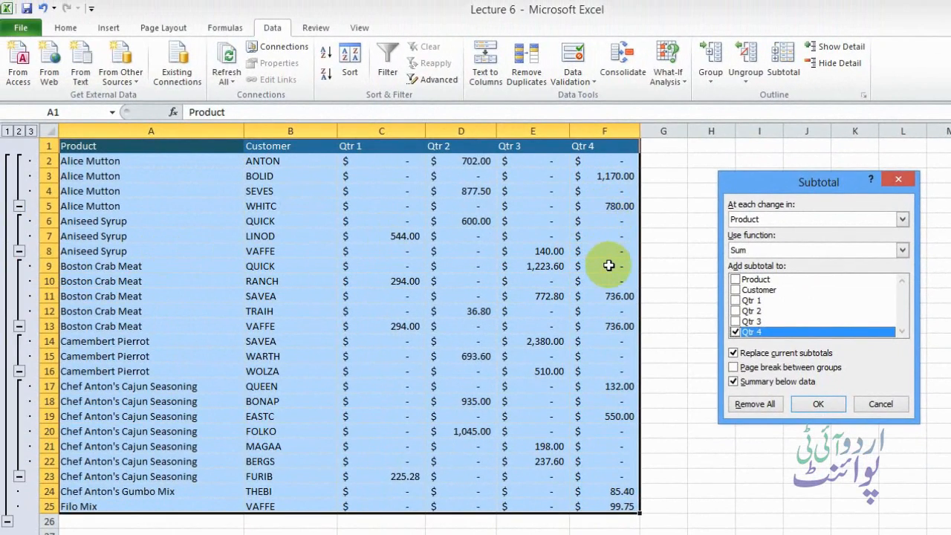
pyautogui.click(750, 249)
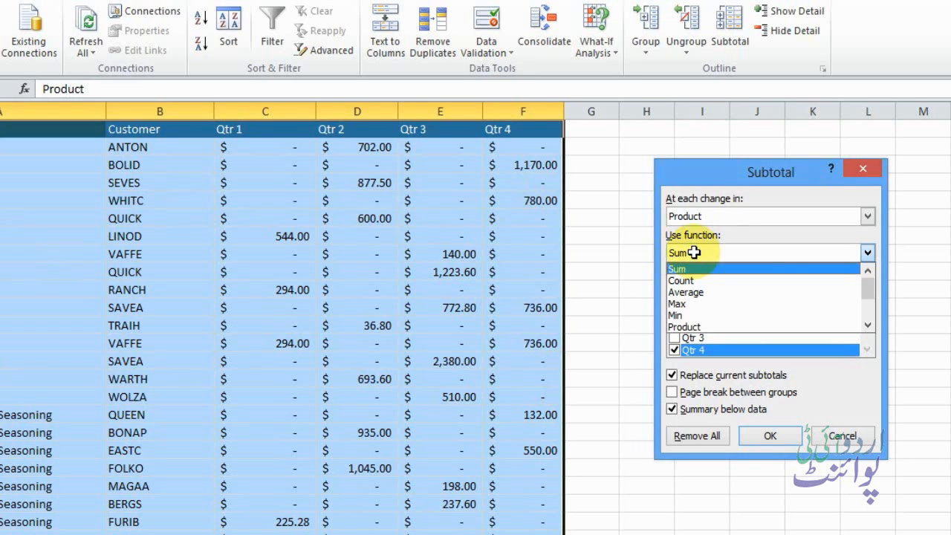
pyautogui.click(694, 252)
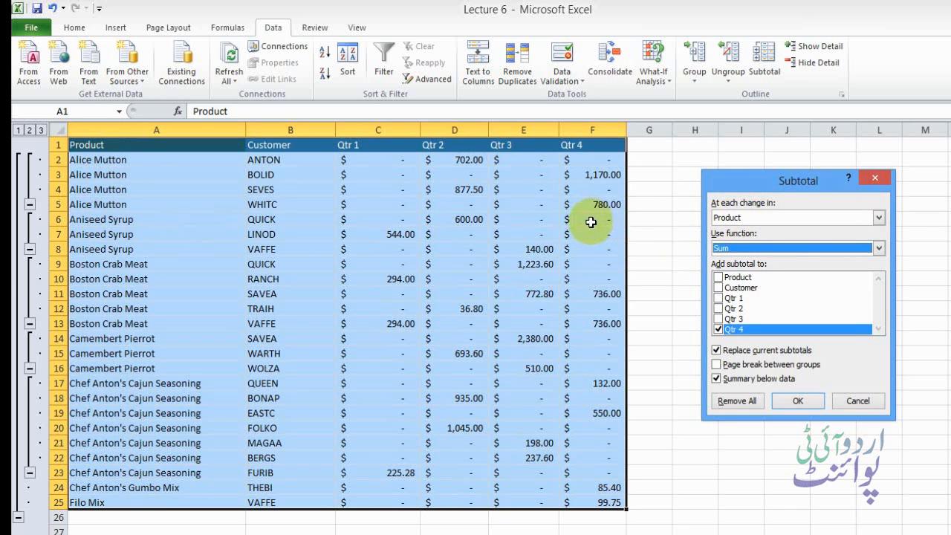
pyautogui.click(796, 402)
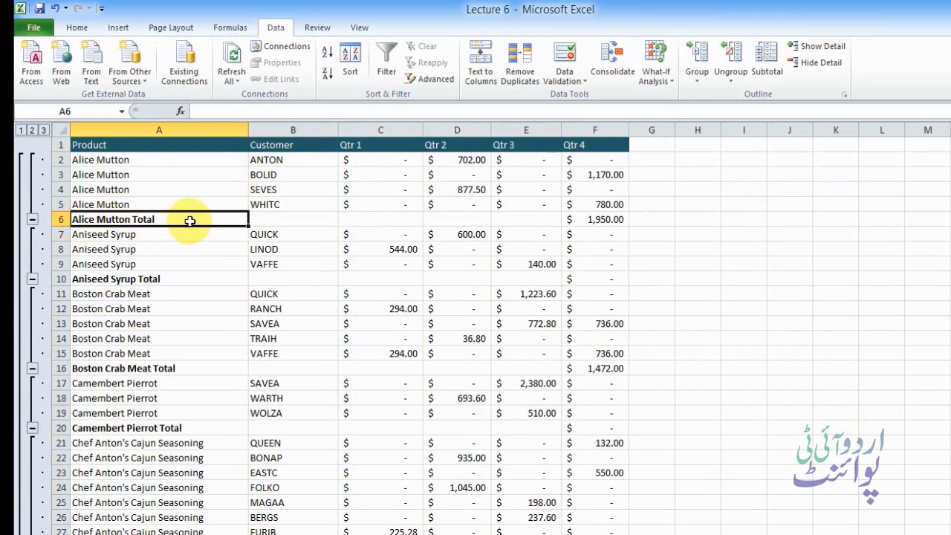
# - Examine the Qtr 4 subtotal formulas in the Alice Mutton and Aniseed Syrup total rows
pyautogui.click(602, 221)
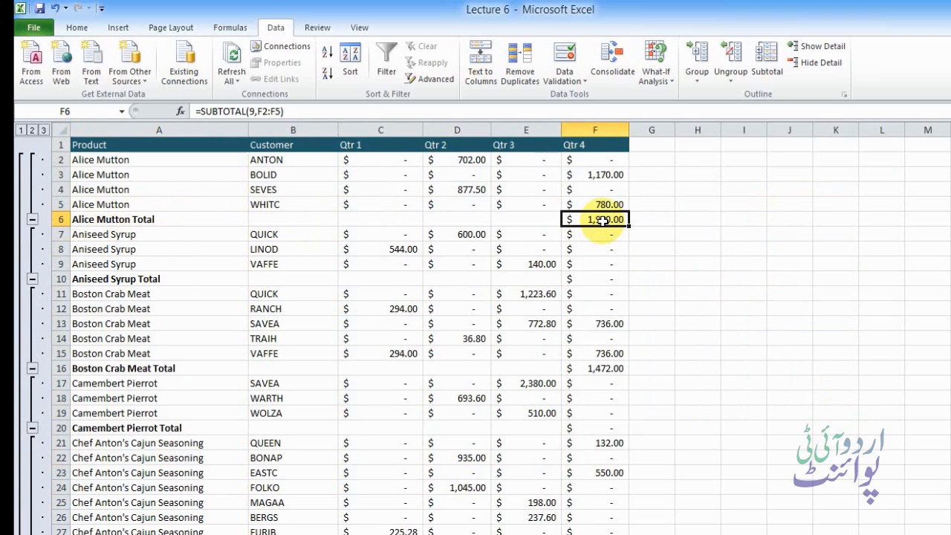
pyautogui.click(122, 281)
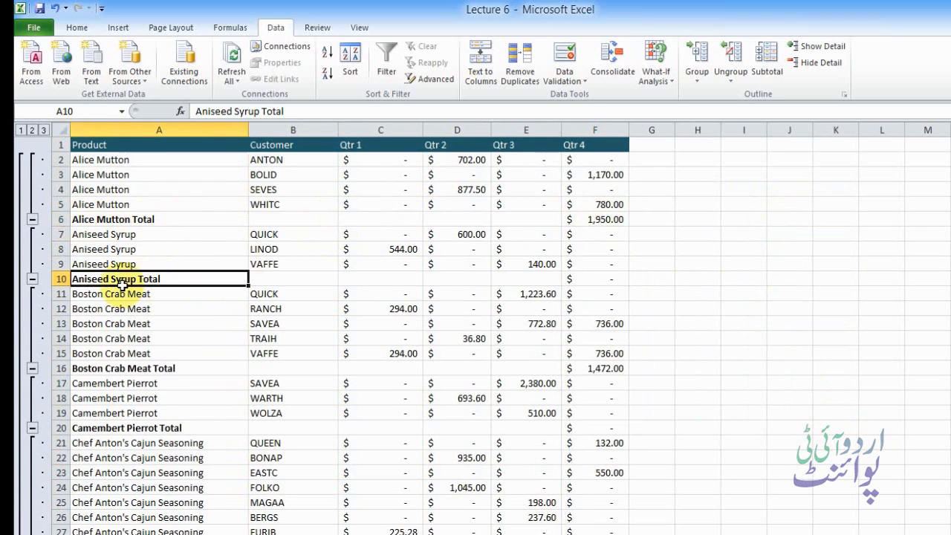
pyautogui.click(617, 277)
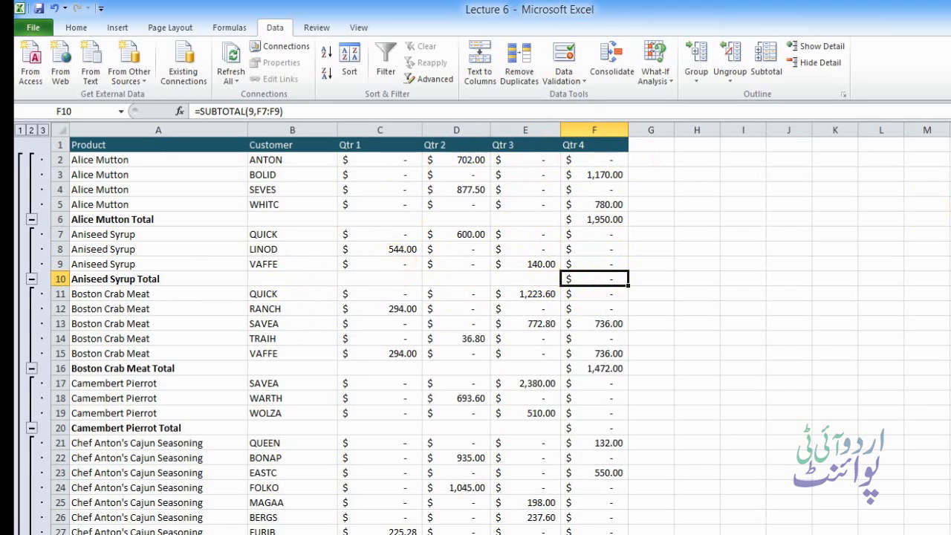
# - Replace the Qtr 4 subtotals on Sheet2 with Sum subtotals for Qtr 3 at each change in Product, and check the Aniseed Syrup total's formula
pyautogui.click(769, 53)
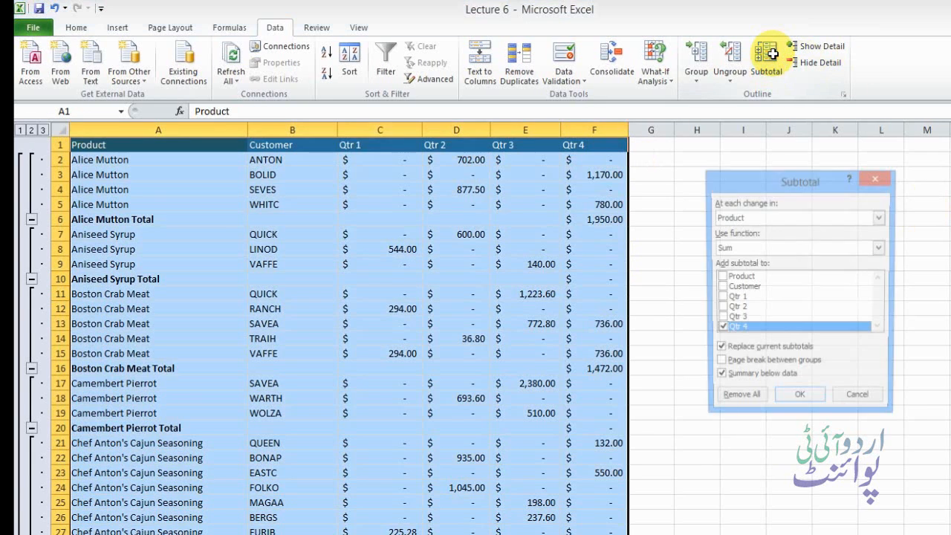
pyautogui.click(720, 319)
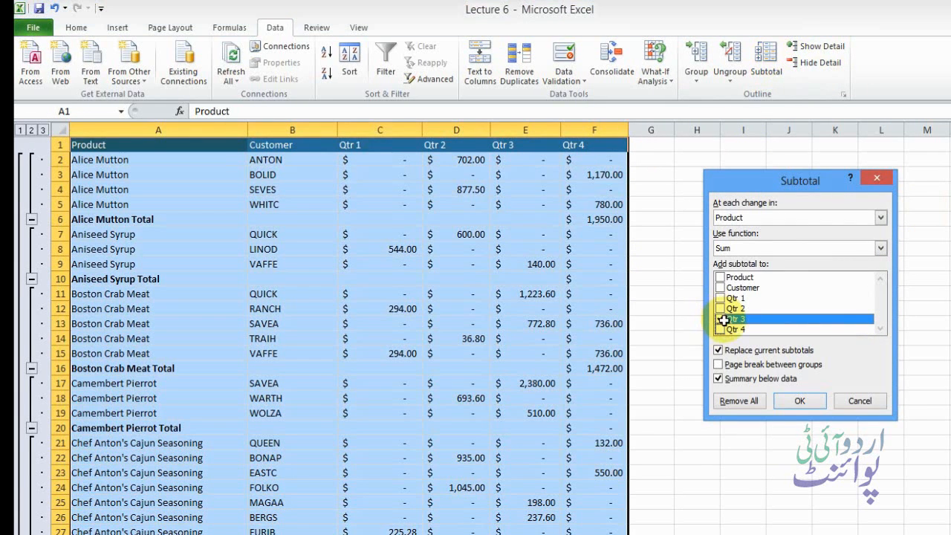
pyautogui.click(797, 400)
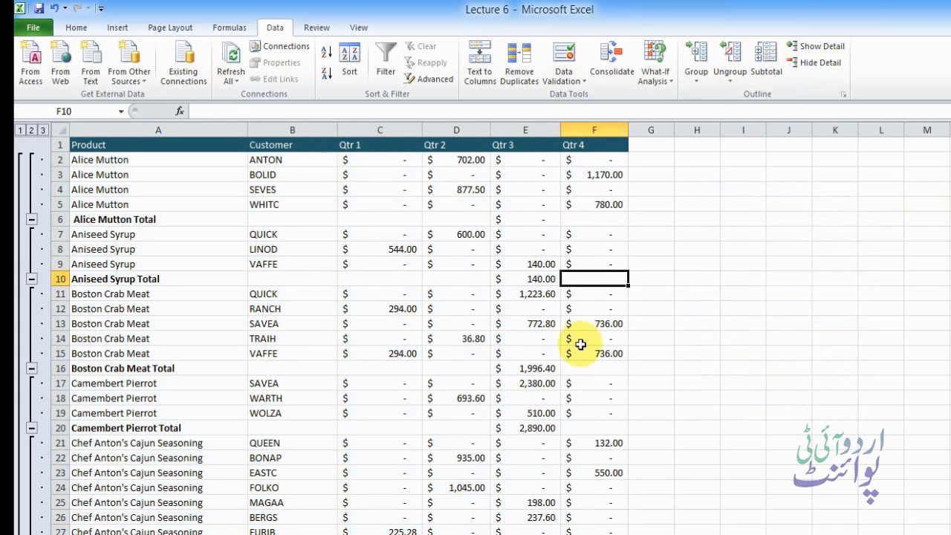
pyautogui.click(528, 281)
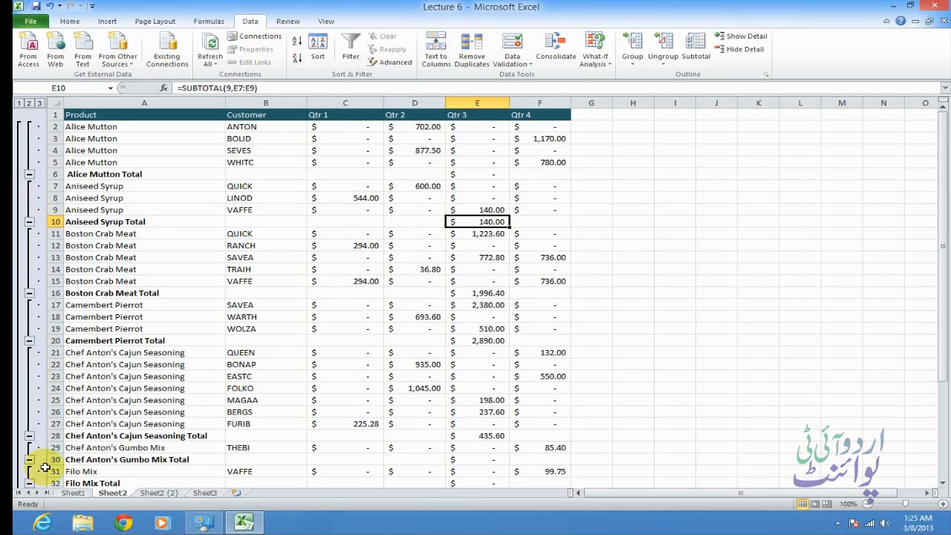
# - Sort the data on Sheet2 (2) by Product values from A to Z, treating the first row as headers
pyautogui.click(158, 492)
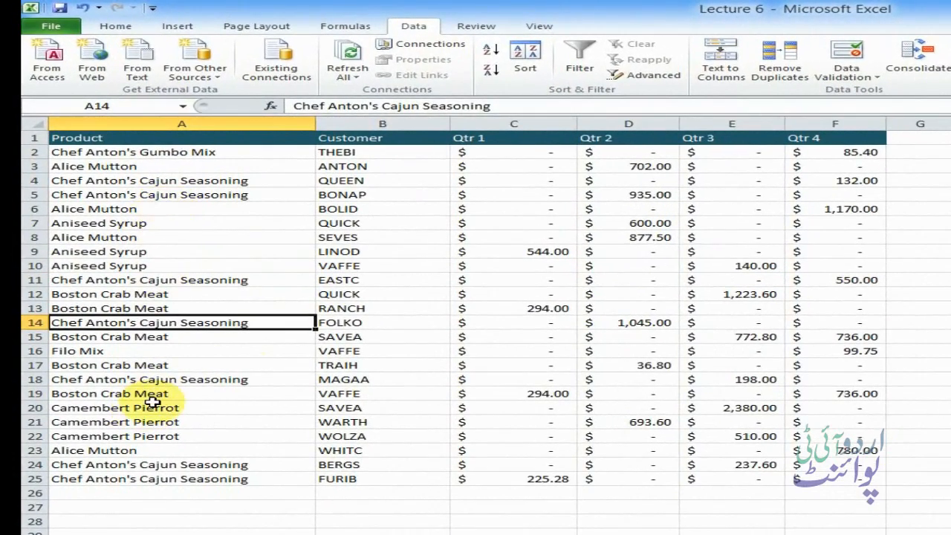
pyautogui.click(524, 57)
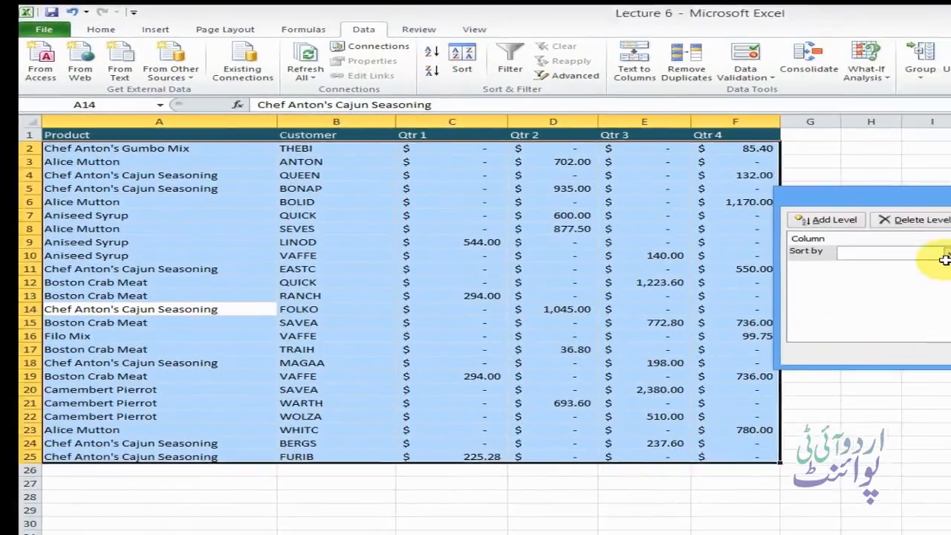
pyautogui.click(711, 240)
pyautogui.click(673, 248)
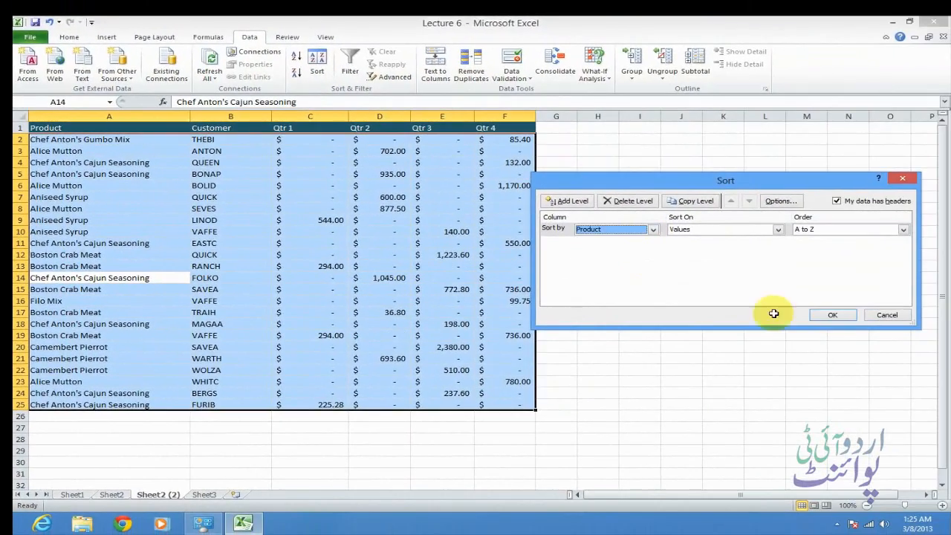
pyautogui.click(837, 314)
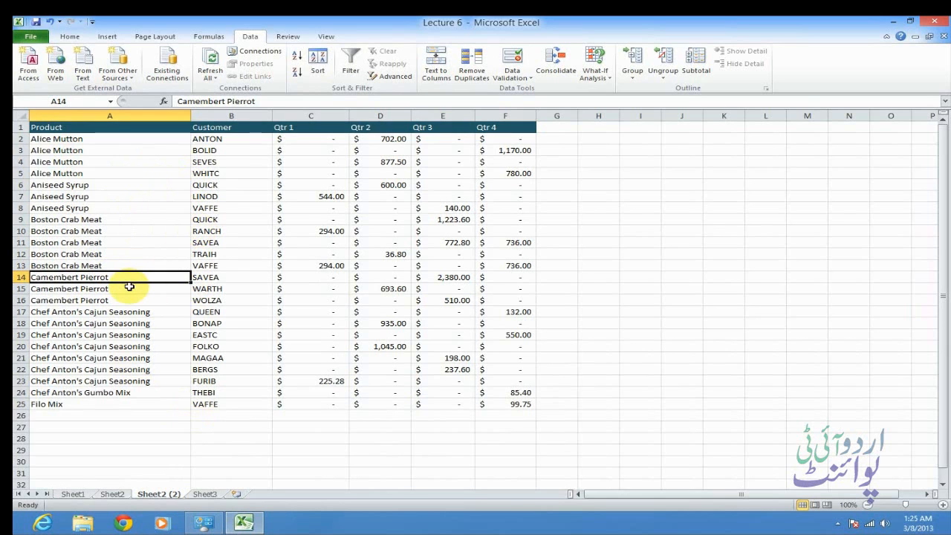
# - Add Sum subtotals for Qtr 4 at each change in Product on Sheet2 (2), with the summary below the data
pyautogui.click(696, 60)
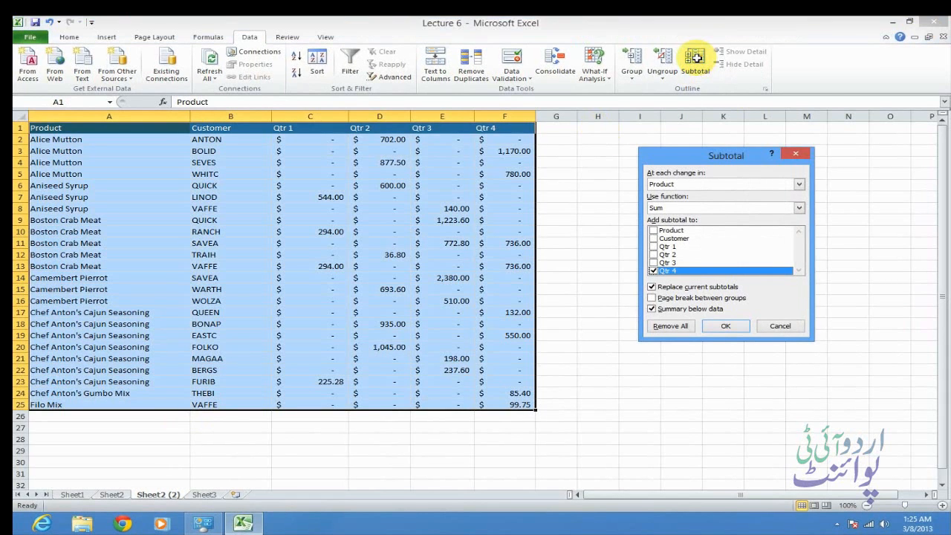
pyautogui.click(727, 327)
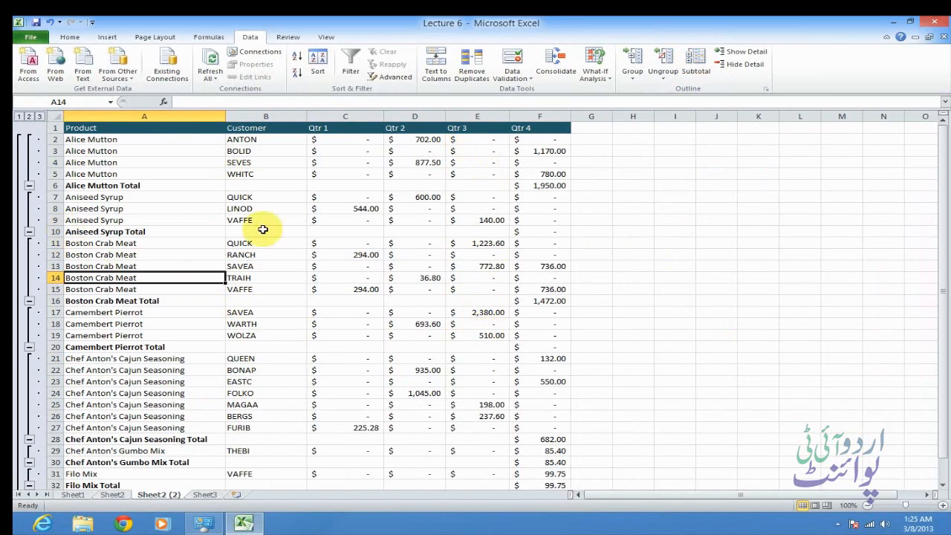
# - Review the Subtotal settings without changing them, and examine the Qtr 4 subtotal formulas for Alice Mutton and Boston Crab Meat
pyautogui.click(689, 59)
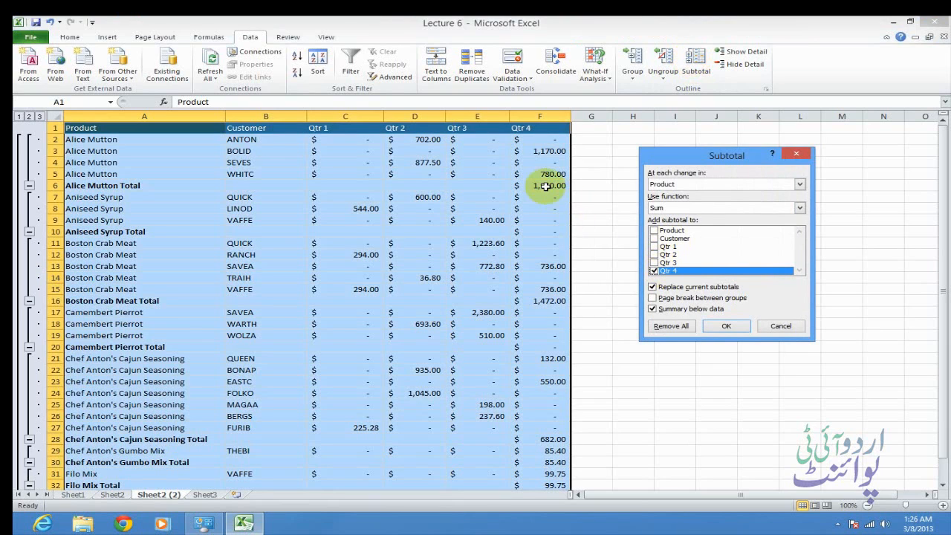
pyautogui.click(773, 325)
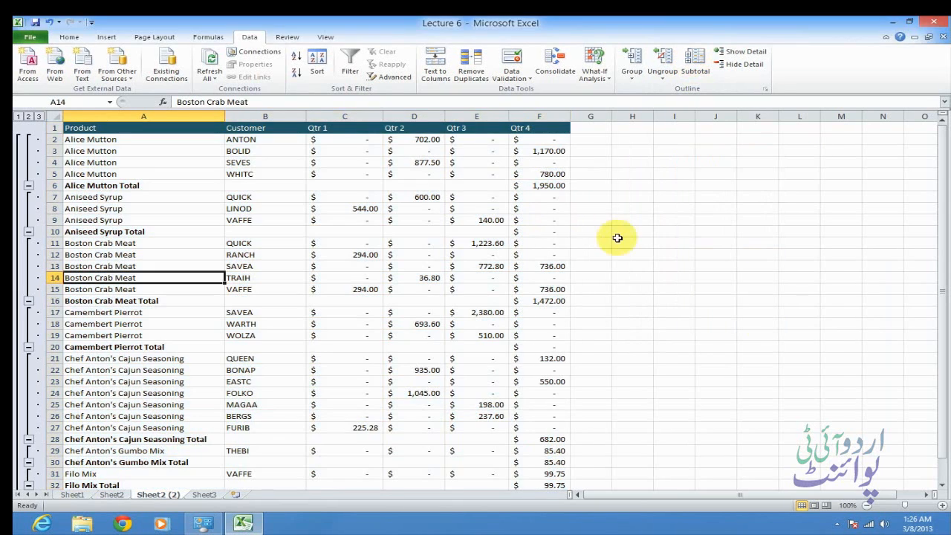
pyautogui.click(551, 186)
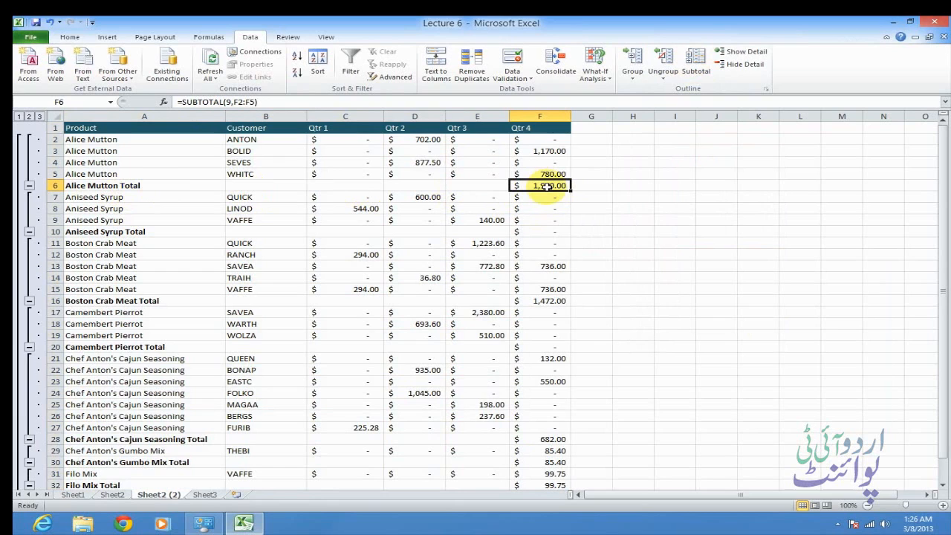
pyautogui.click(546, 301)
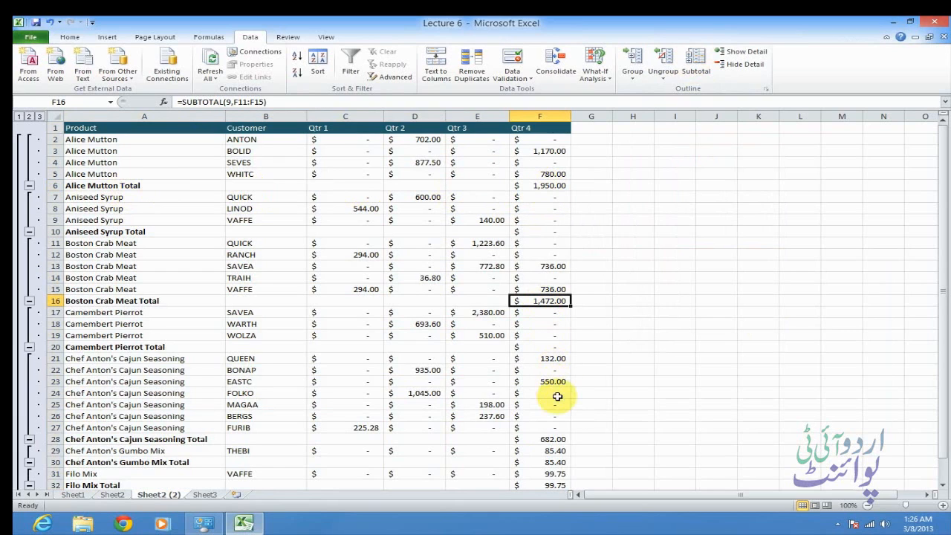